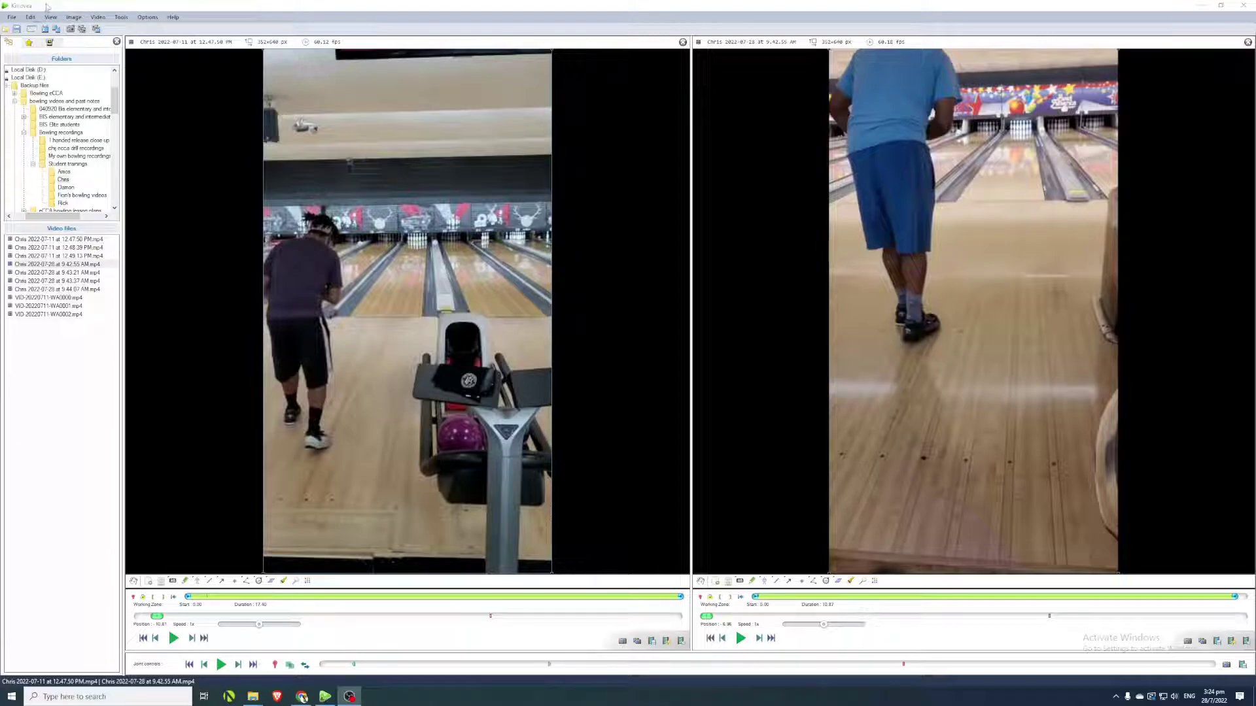
# Bring Kinovea's dual-screen bowling comparison window to the front.
pyautogui.click(48, 6)
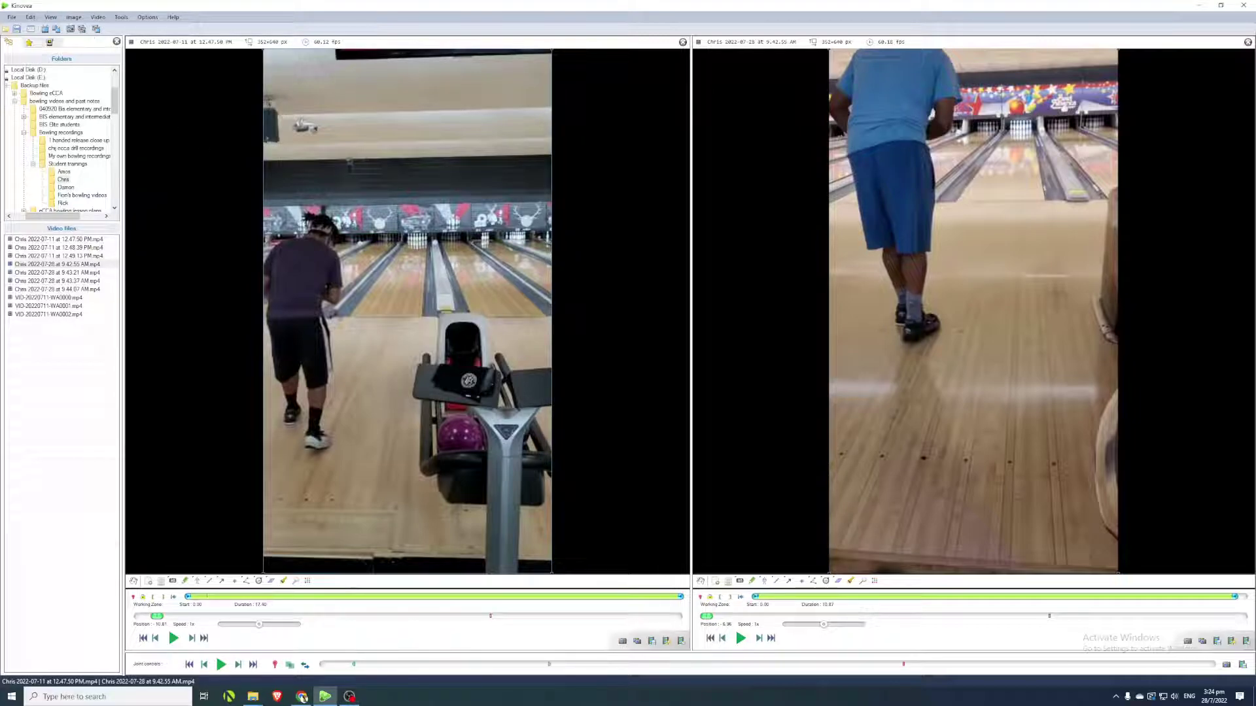
# In Chrome, look over the Kinovea website and downloads tabs, then close the WhatsApp tab.
pyautogui.click(301, 697)
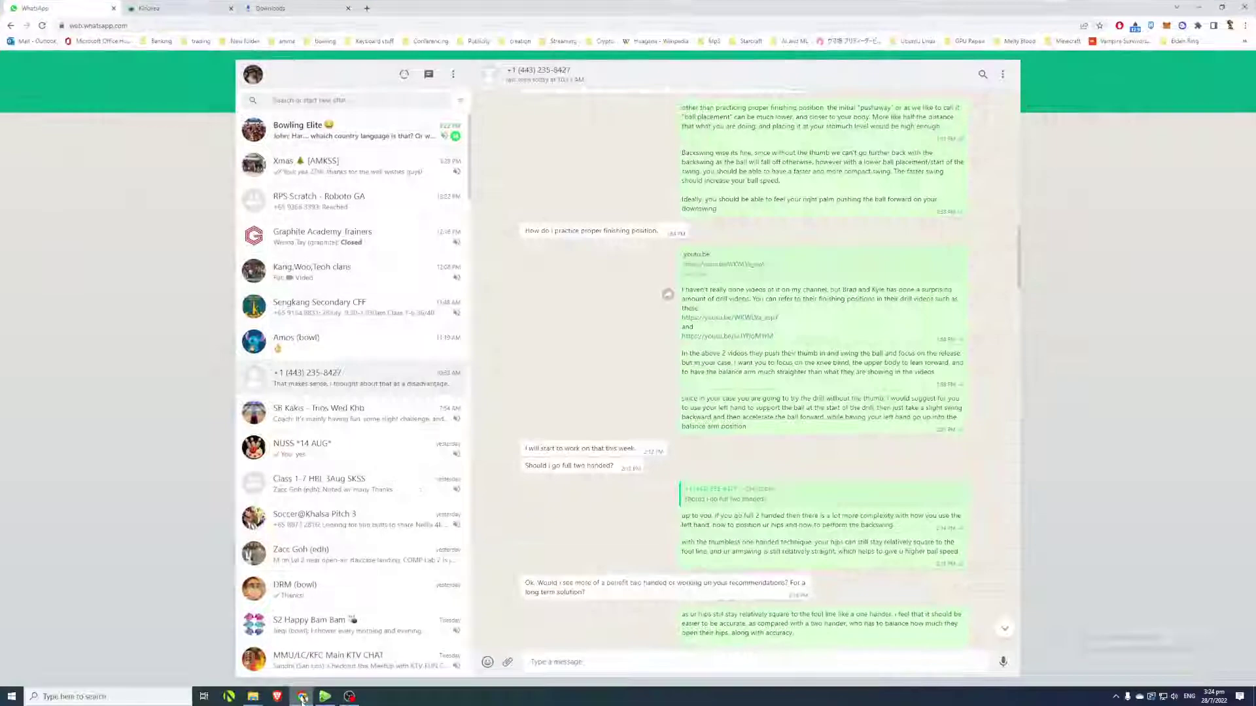
pyautogui.click(196, 8)
pyautogui.click(286, 8)
pyautogui.click(209, 8)
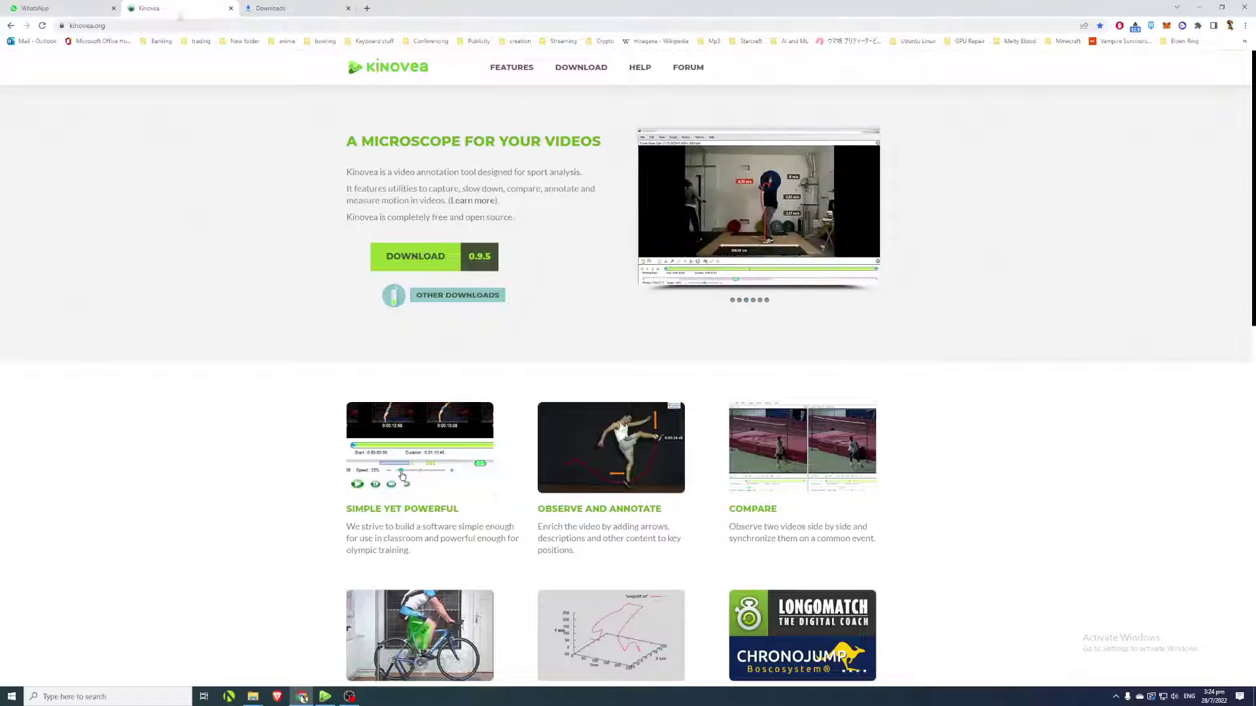
pyautogui.click(66, 8)
pyautogui.click(113, 8)
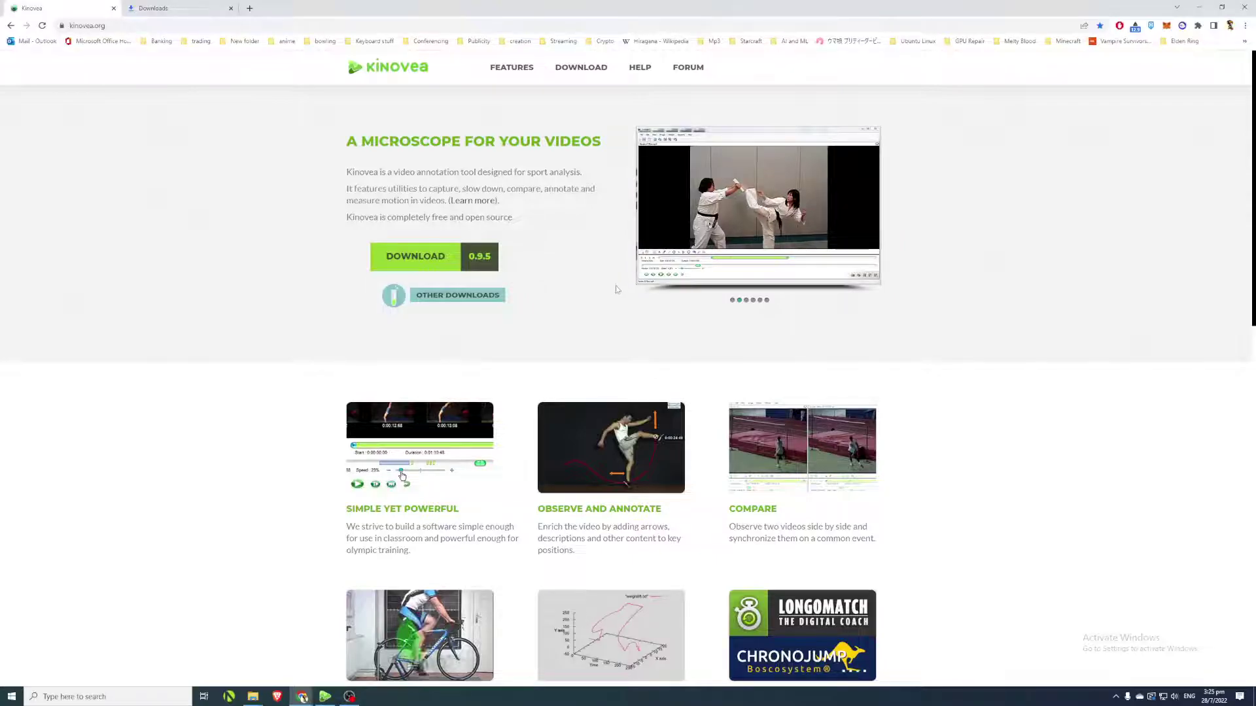
# Scroll through the kinovea.org homepage, then go back to the Kinovea comparison window.
pyautogui.scroll(-2, 779, 395)
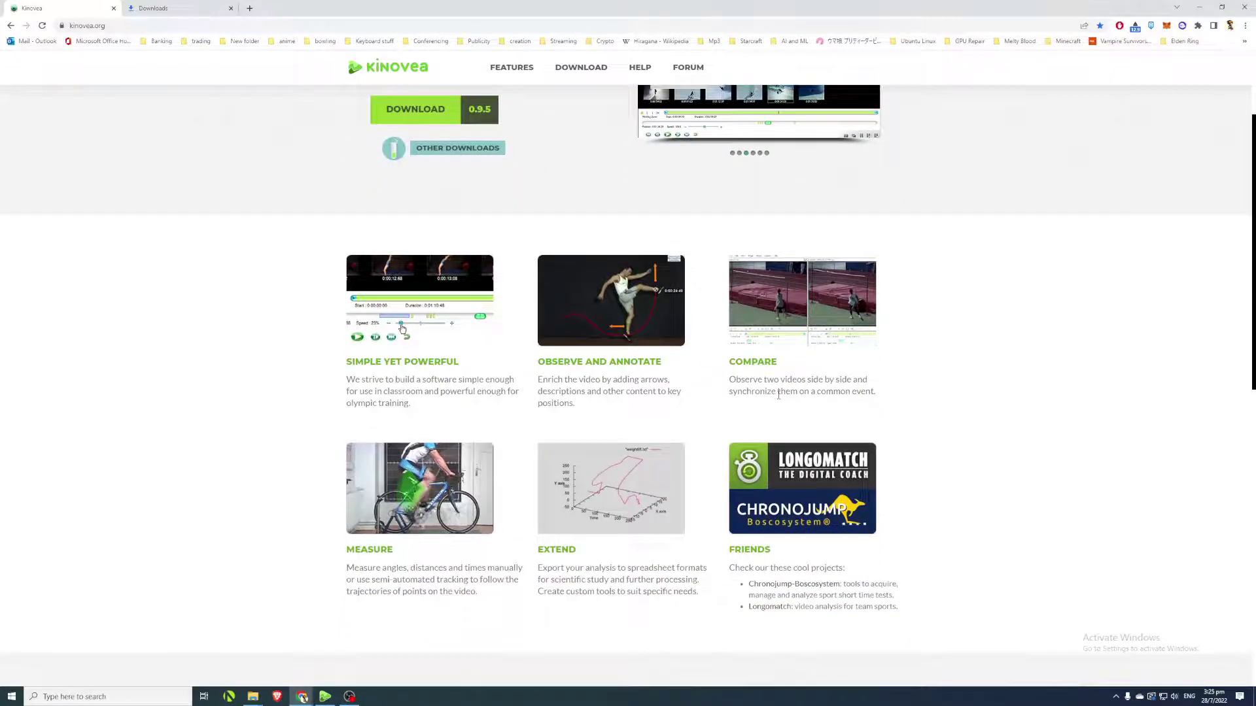
pyautogui.scroll(-3, 465, 432)
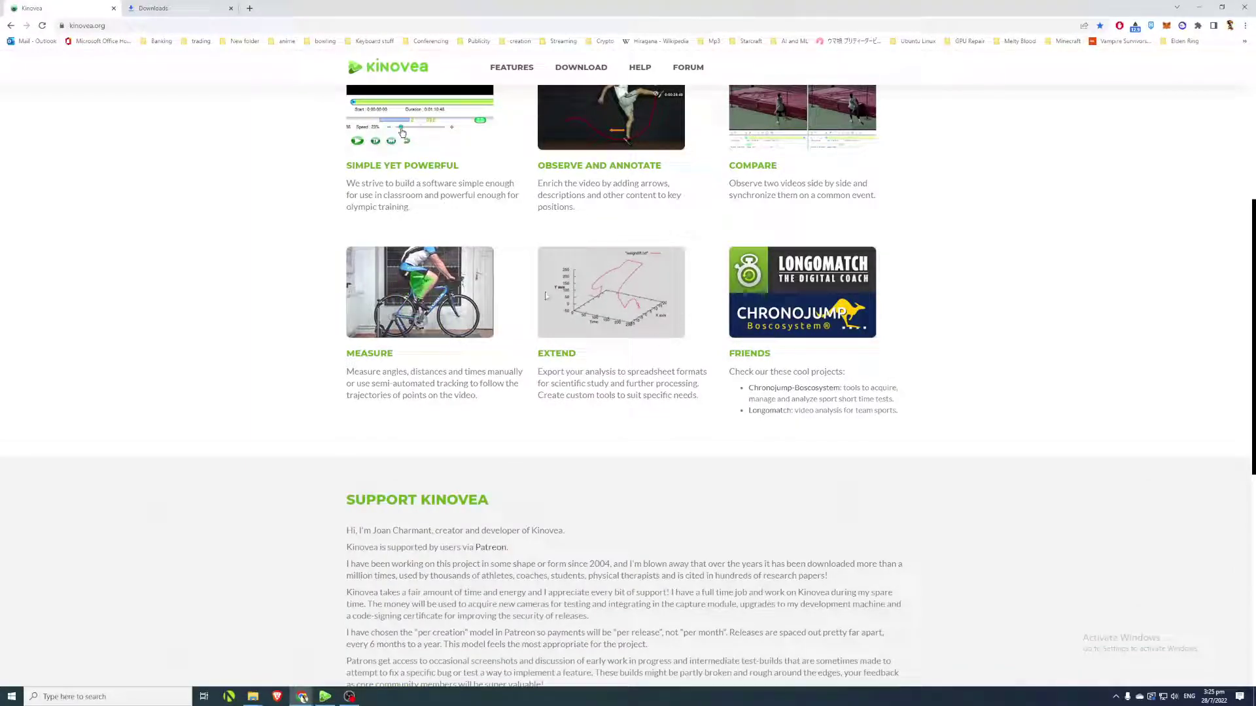
pyautogui.scroll(3, 734, 318)
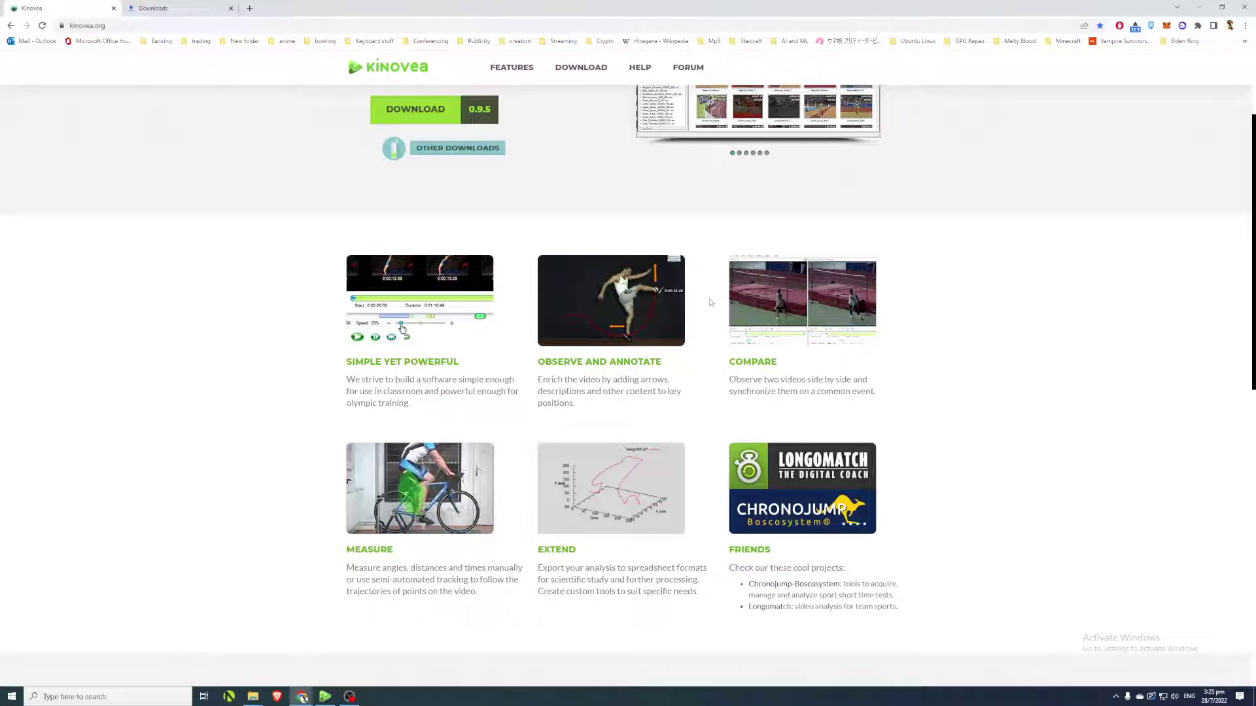
pyautogui.scroll(2, 661, 227)
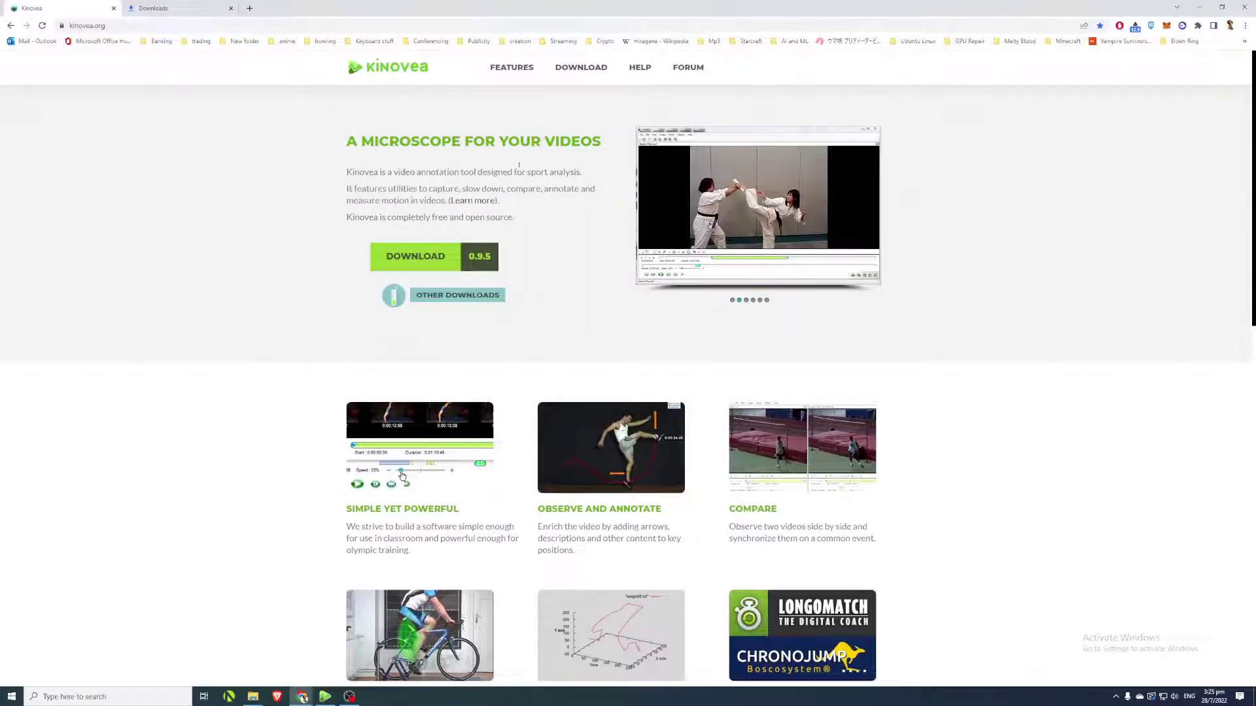
pyautogui.click(325, 698)
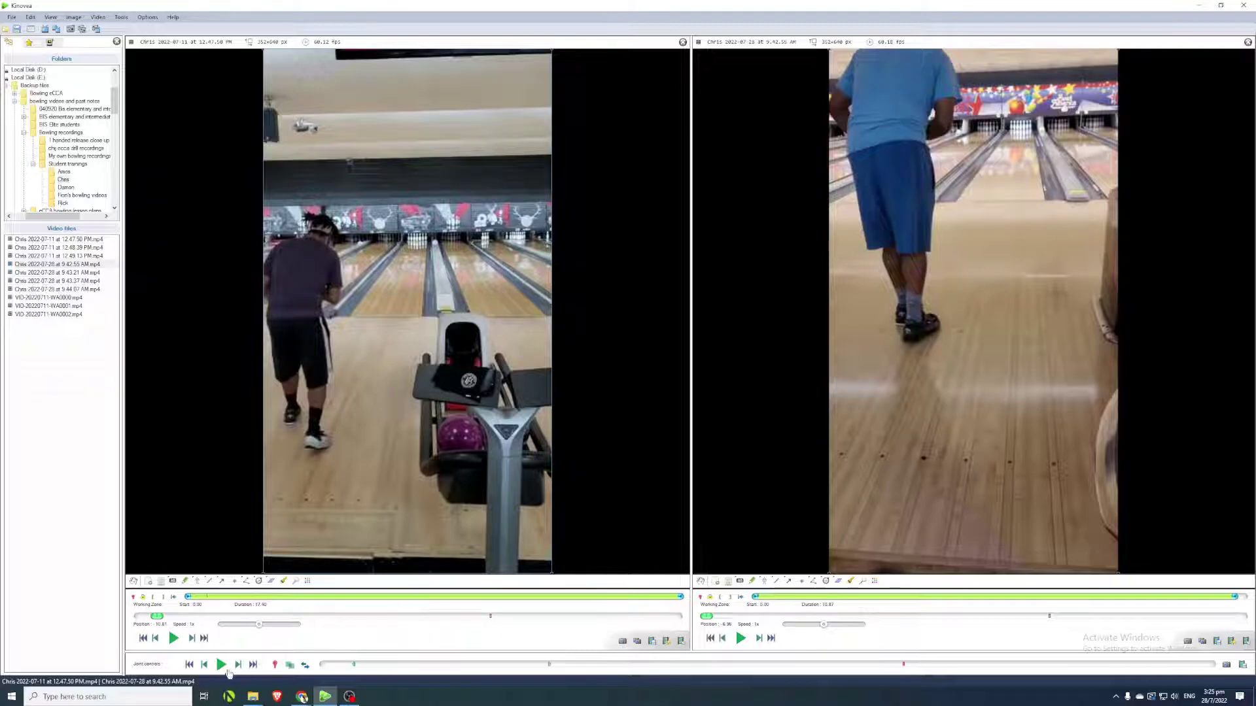
# Play both bowling videos together and pause them, twice.
pyautogui.click(224, 667)
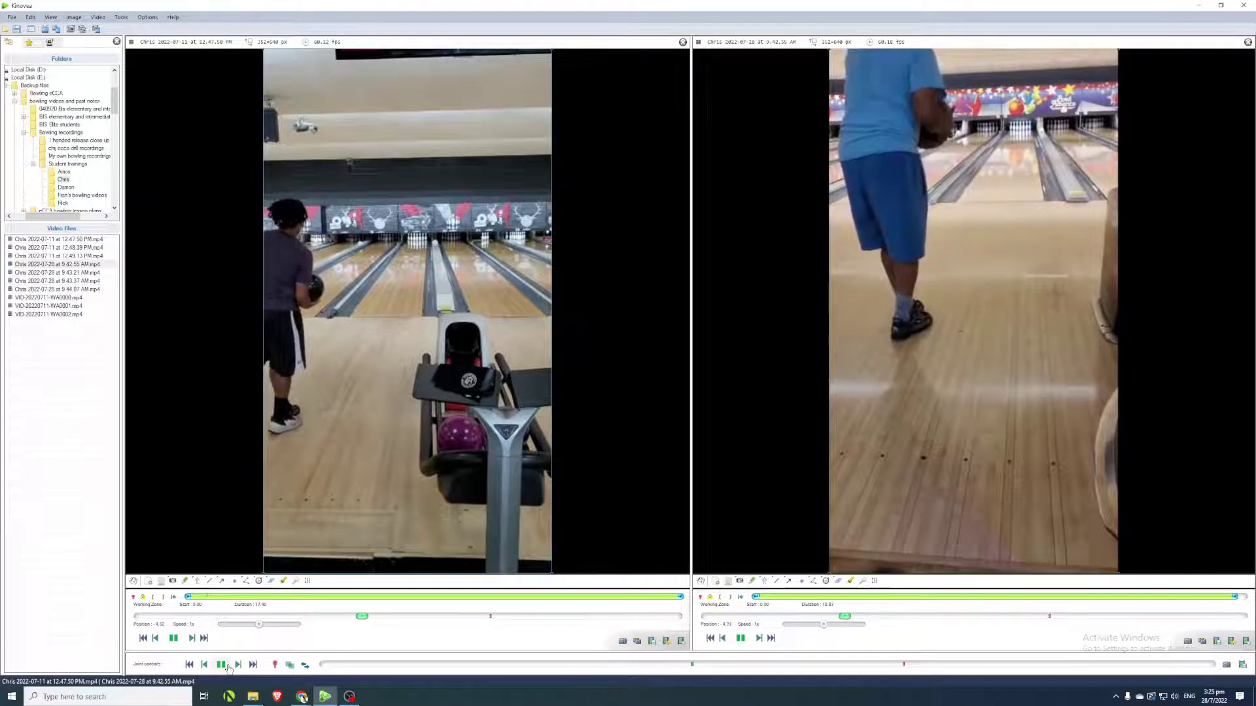
pyautogui.click(228, 667)
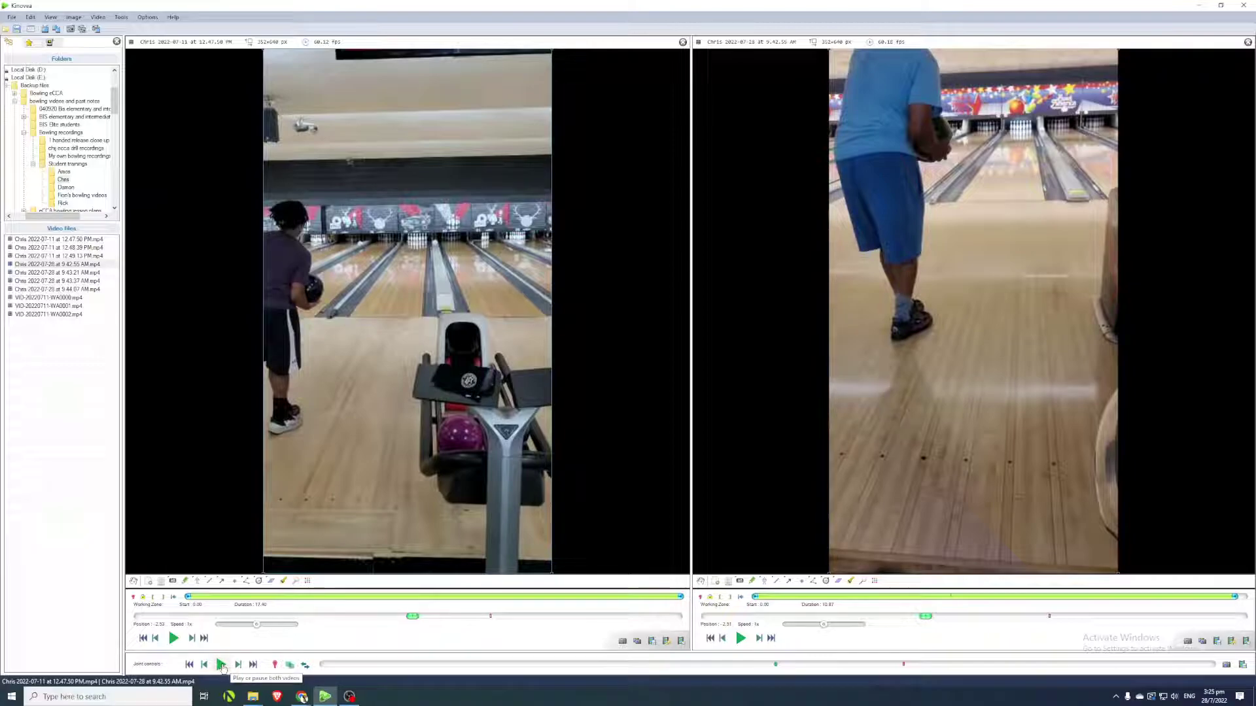
pyautogui.click(221, 666)
pyautogui.click(222, 665)
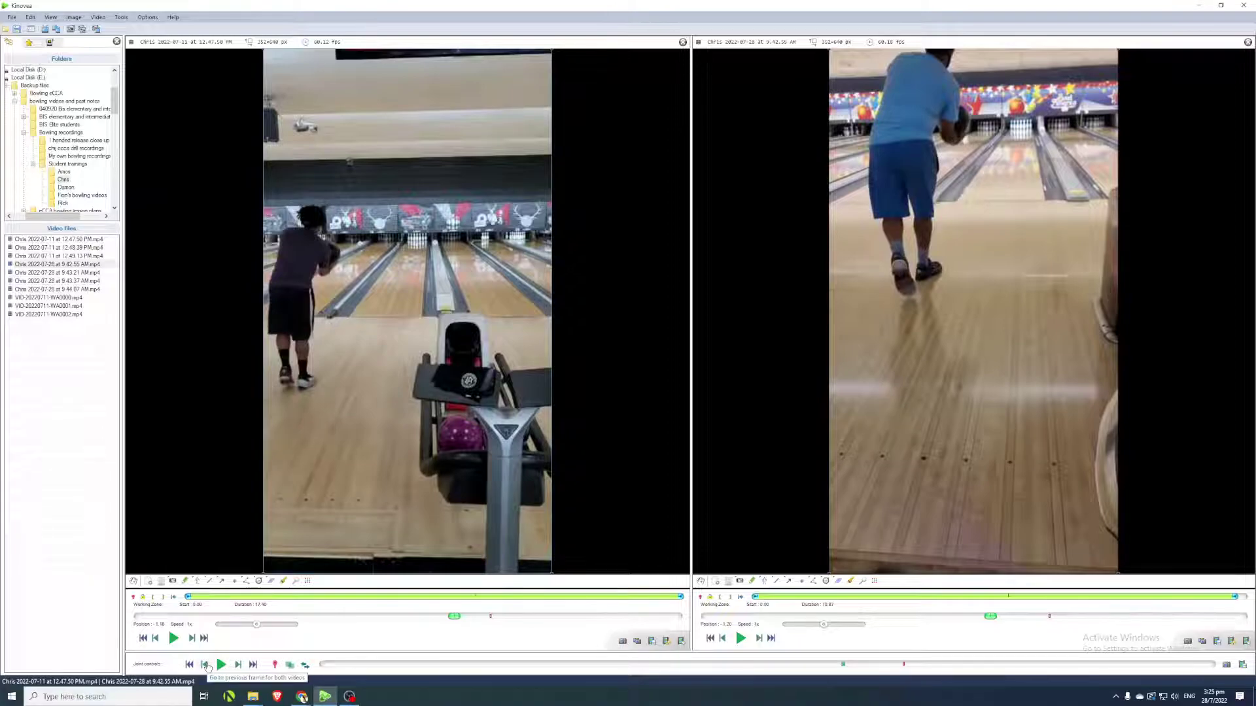
# Step both videos back 17 frames together to just before the swing starts.
pyautogui.click(206, 665)
pyautogui.click(206, 666)
pyautogui.click(206, 666)
pyautogui.click(206, 666)
pyautogui.click(206, 666)
pyautogui.click(206, 666)
pyautogui.click(206, 666)
pyautogui.click(206, 666)
pyautogui.click(206, 666)
pyautogui.click(206, 666)
pyautogui.click(206, 666)
pyautogui.click(206, 666)
pyautogui.click(206, 666)
pyautogui.click(206, 666)
pyautogui.click(206, 665)
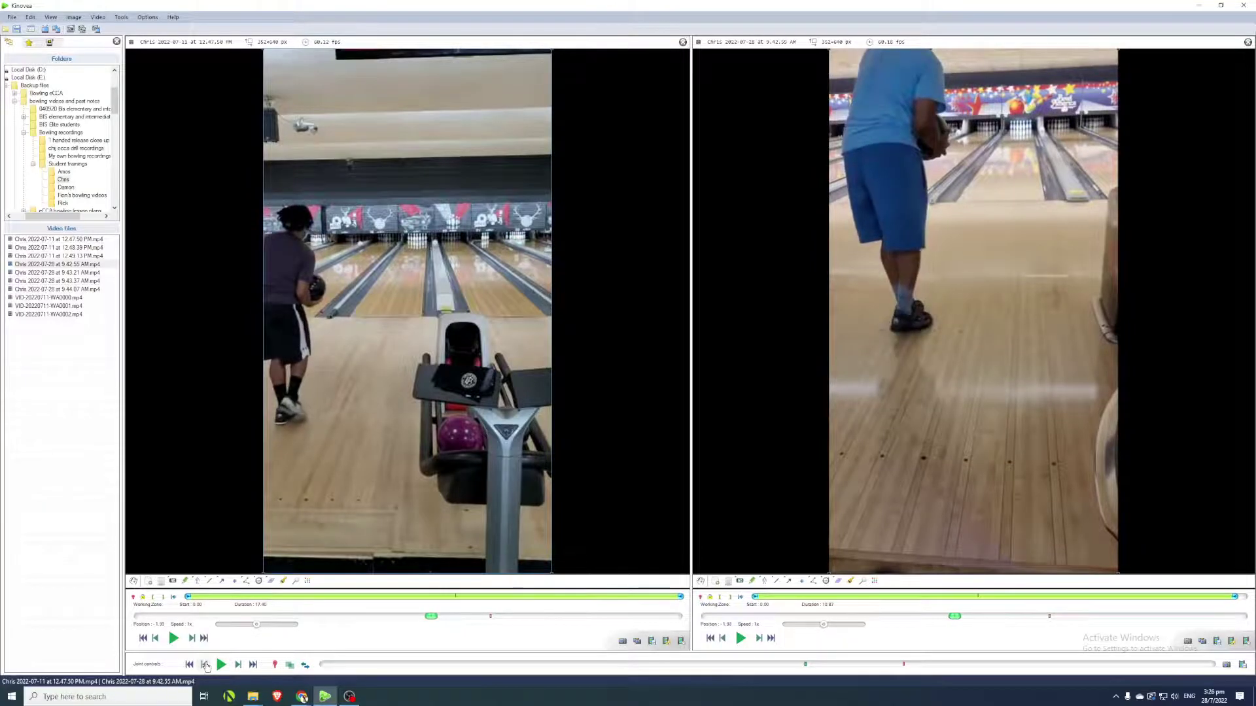
pyautogui.click(205, 664)
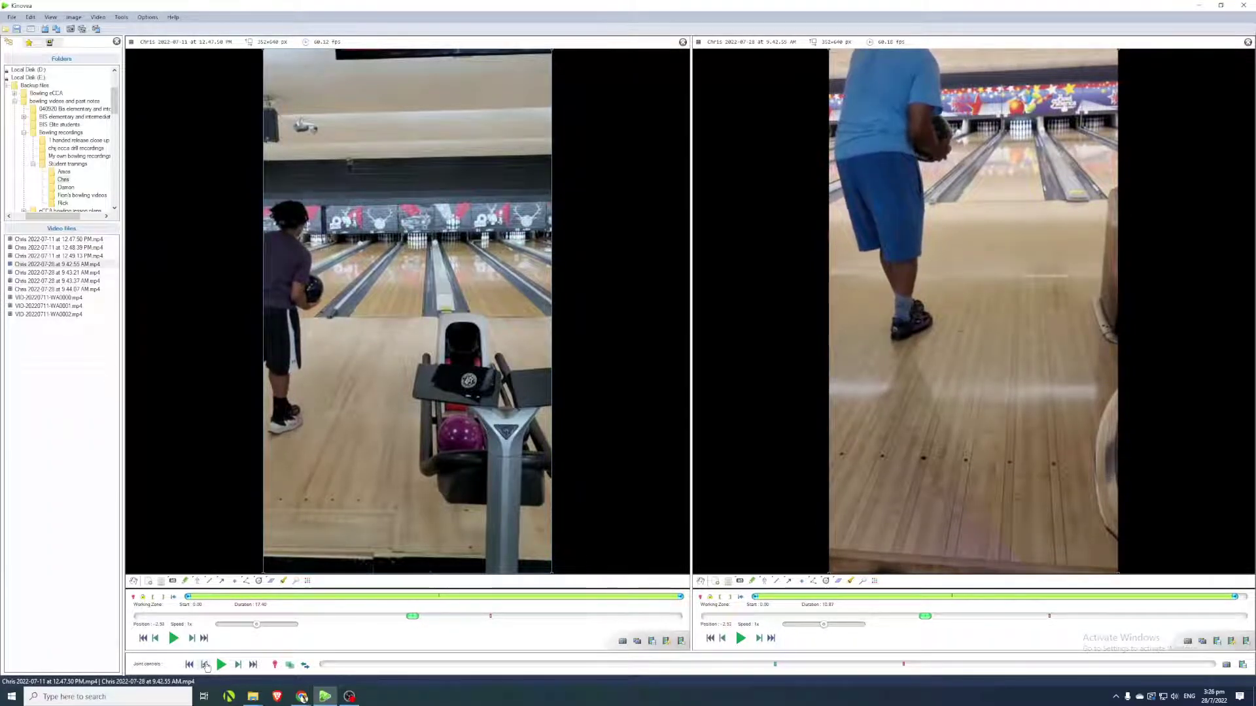
pyautogui.click(206, 665)
# Search for and launch the Epic Pen screen-drawing app.
pyautogui.click(105, 697)
pyautogui.write('epic pen')
pyautogui.press('Return')
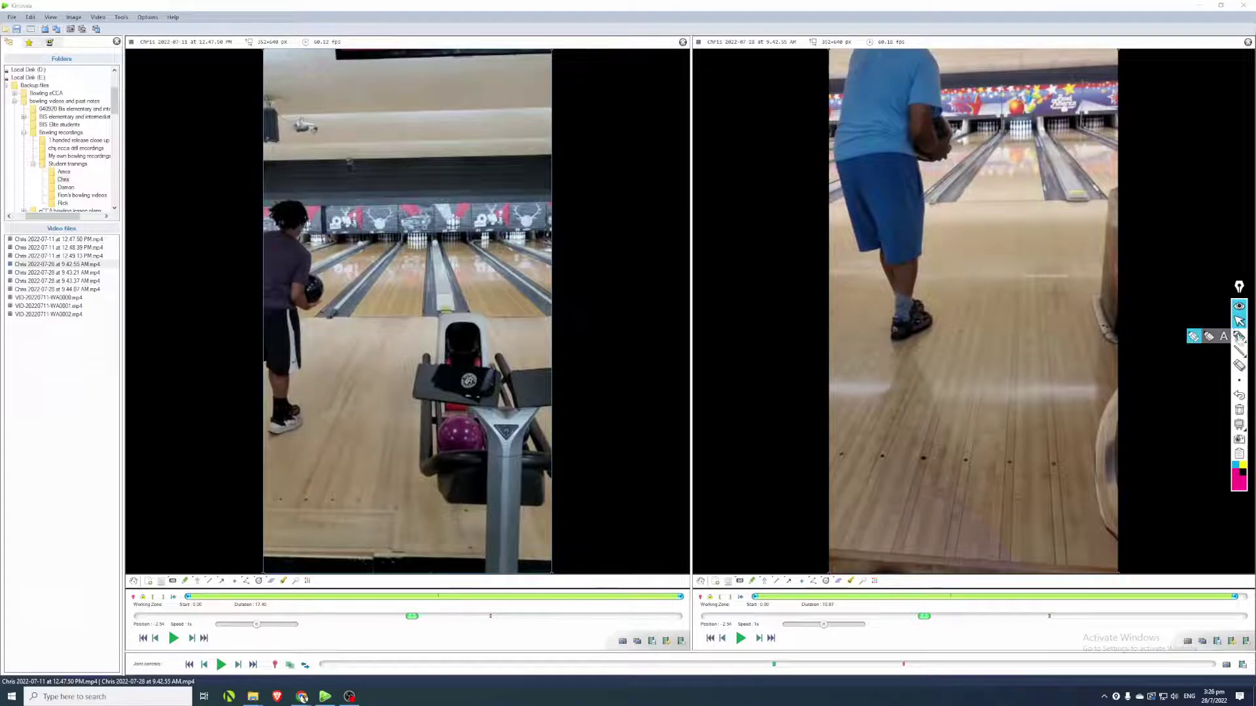
# Draw a rectangle around the bowling ball in the left and right videos.
pyautogui.click(1239, 338)
pyautogui.click(1210, 356)
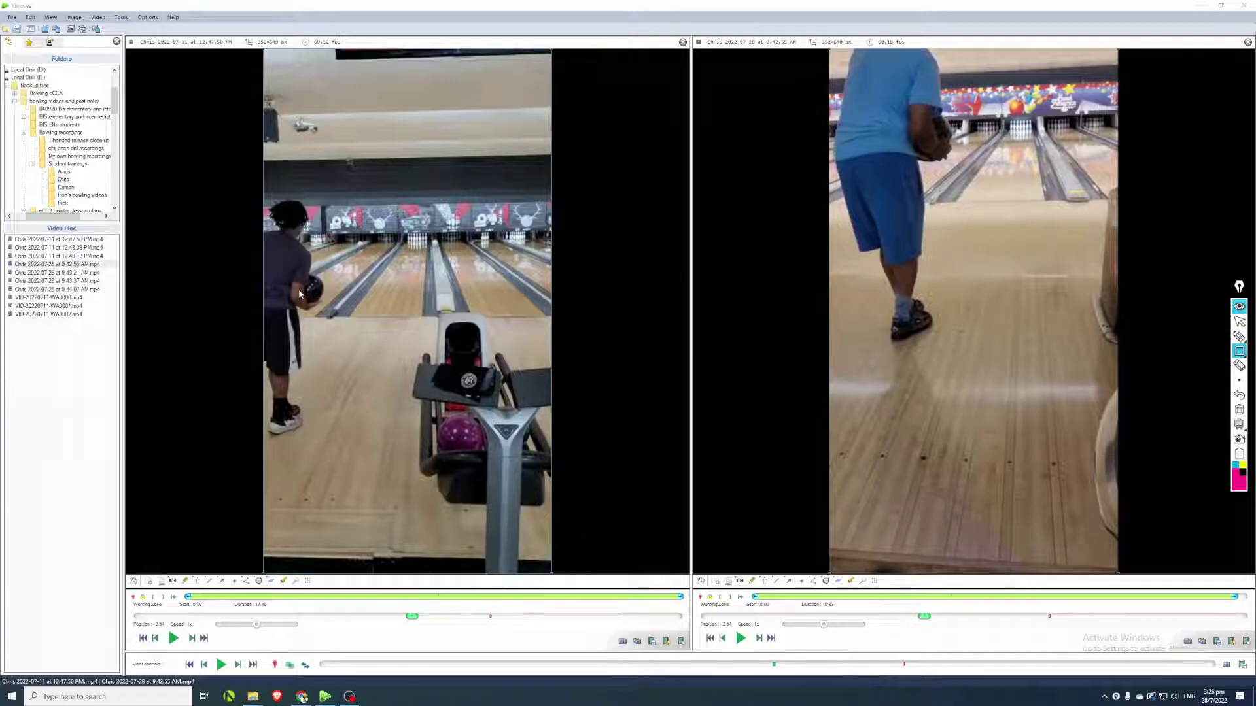
pyautogui.moveTo(296, 294); pyautogui.dragTo(327, 320)
pyautogui.moveTo(915, 126); pyautogui.dragTo(962, 171)
# Draw a pink arrow in the left video pointing at the bowler's ball.
pyautogui.rightClick(1239, 351)
pyautogui.click(1205, 356)
pyautogui.moveTo(444, 281); pyautogui.dragTo(339, 293)
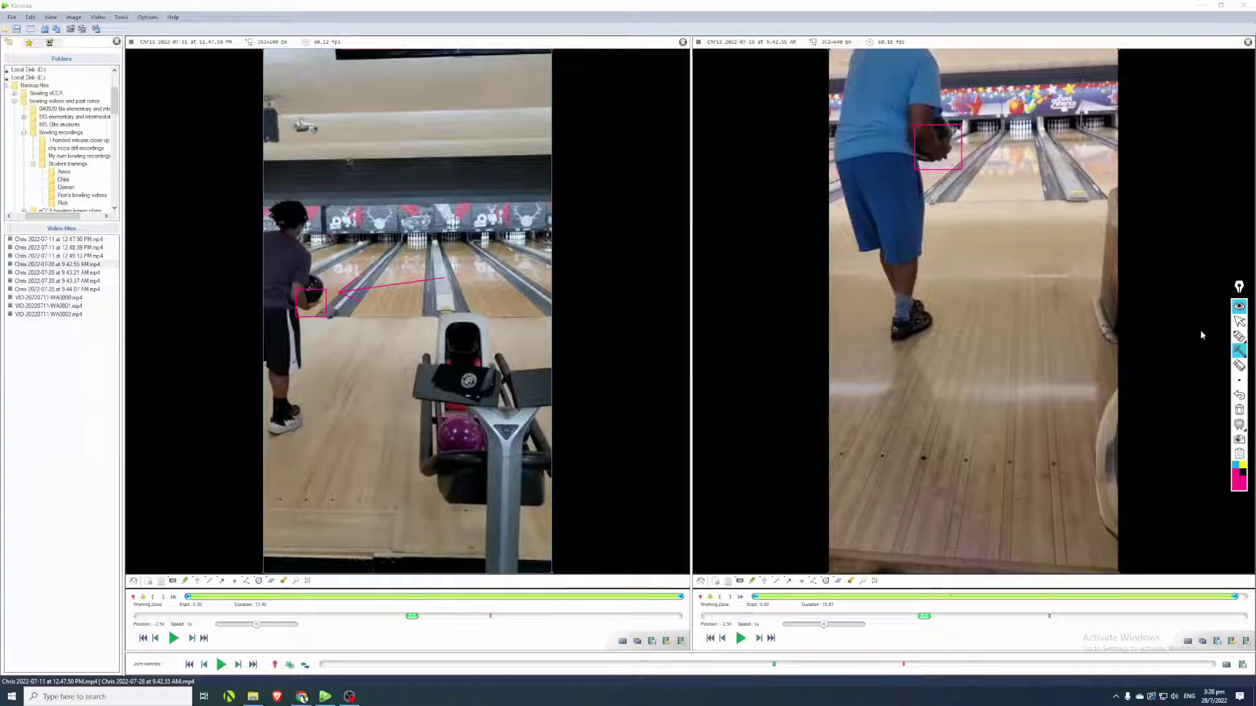
# Draw trial lines up both bowlers, undo them, then draw one vertical line in the right video.
pyautogui.moveTo(1236, 350)
pyautogui.click(1175, 354)
pyautogui.moveTo(874, 148); pyautogui.dragTo(887, 42)
pyautogui.moveTo(267, 296); pyautogui.dragTo(291, 203)
pyautogui.click(1239, 396)
pyautogui.click(1239, 395)
pyautogui.click(1239, 351)
pyautogui.moveTo(872, 145); pyautogui.dragTo(874, 31)
# Erase all drawings, then draw and erase a test vertical line before returning to the pointer.
pyautogui.click(1239, 410)
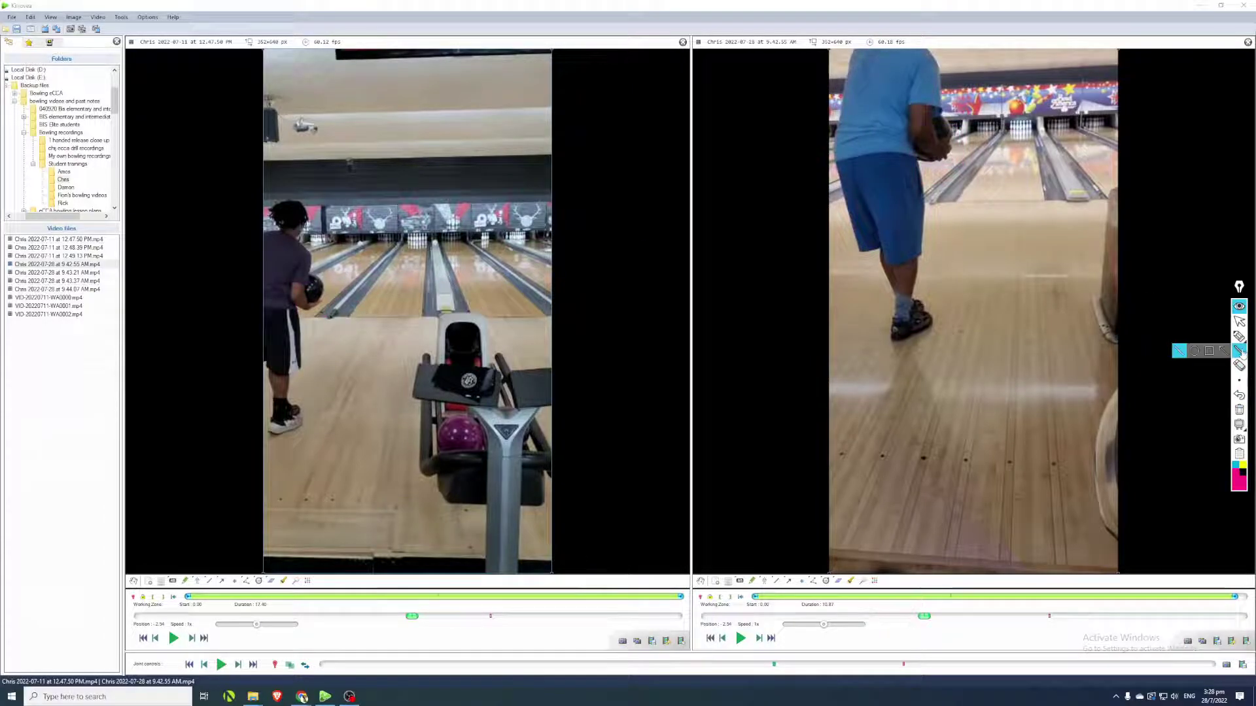
pyautogui.moveTo(1239, 337)
pyautogui.moveTo(877, 135); pyautogui.dragTo(874, 13)
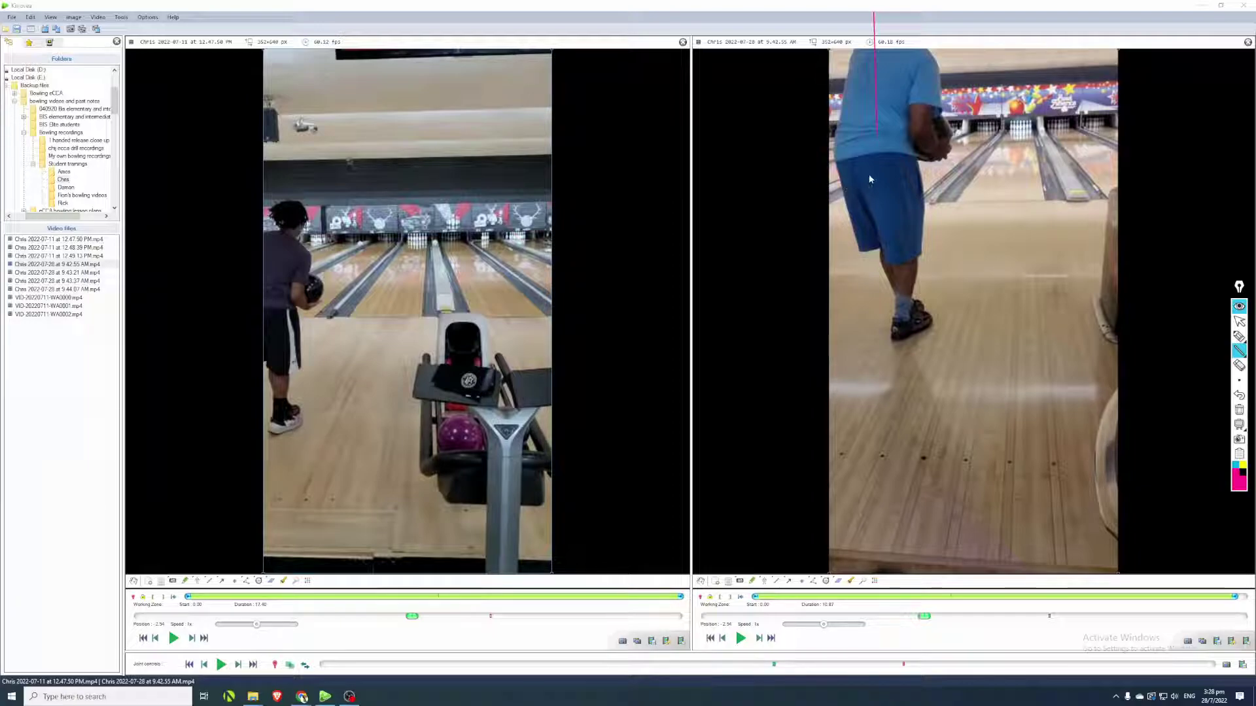
pyautogui.click(1239, 410)
pyautogui.click(1237, 321)
# Play both synced videos briefly into the approach, then pause them together.
pyautogui.click(222, 665)
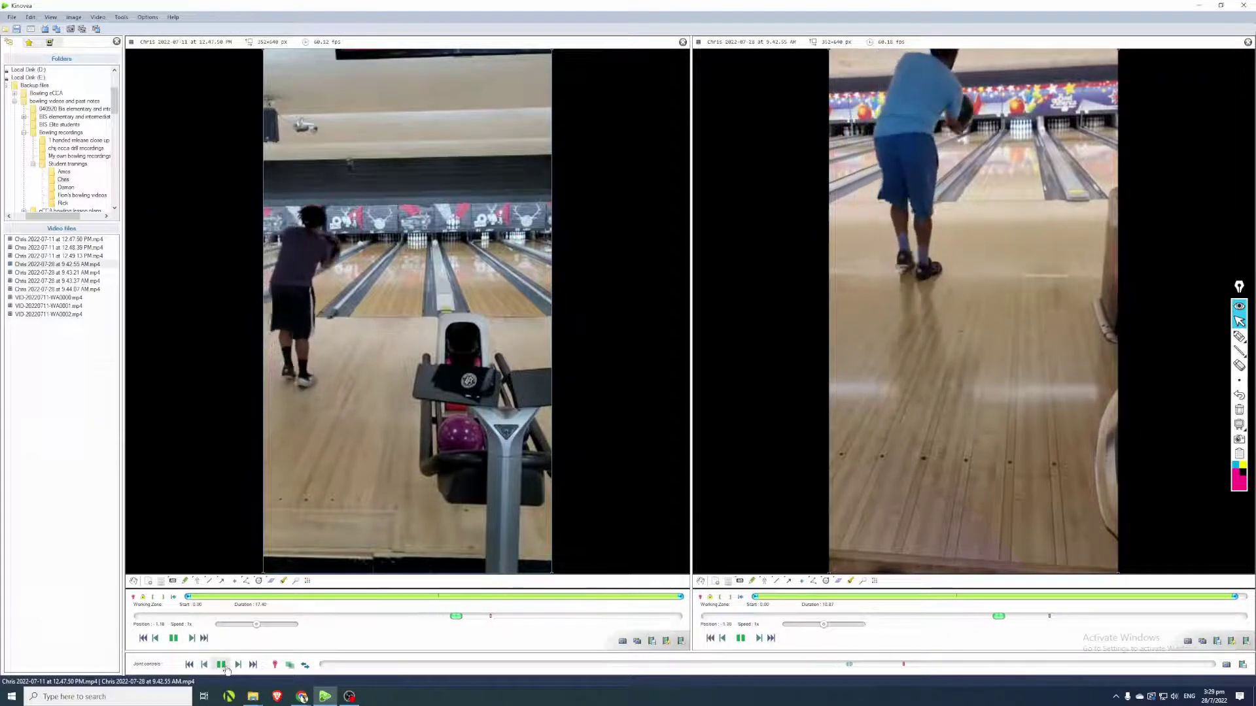
pyautogui.click(222, 665)
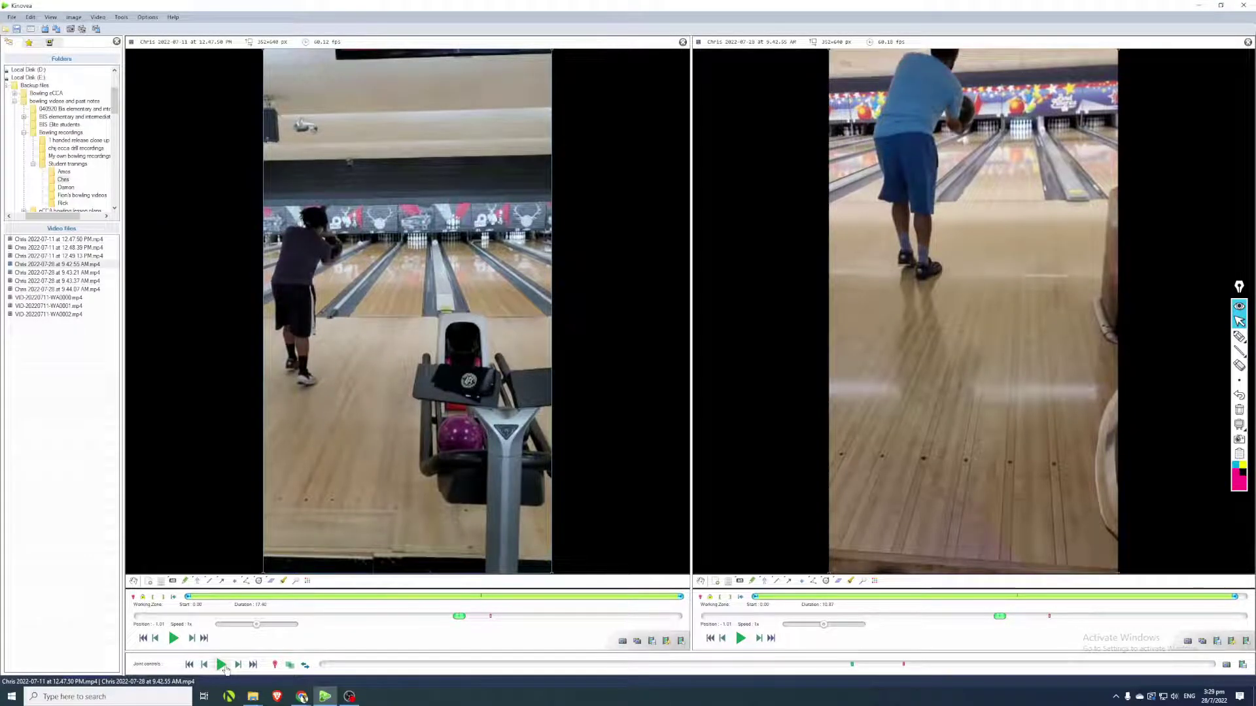
pyautogui.moveTo(1240, 352)
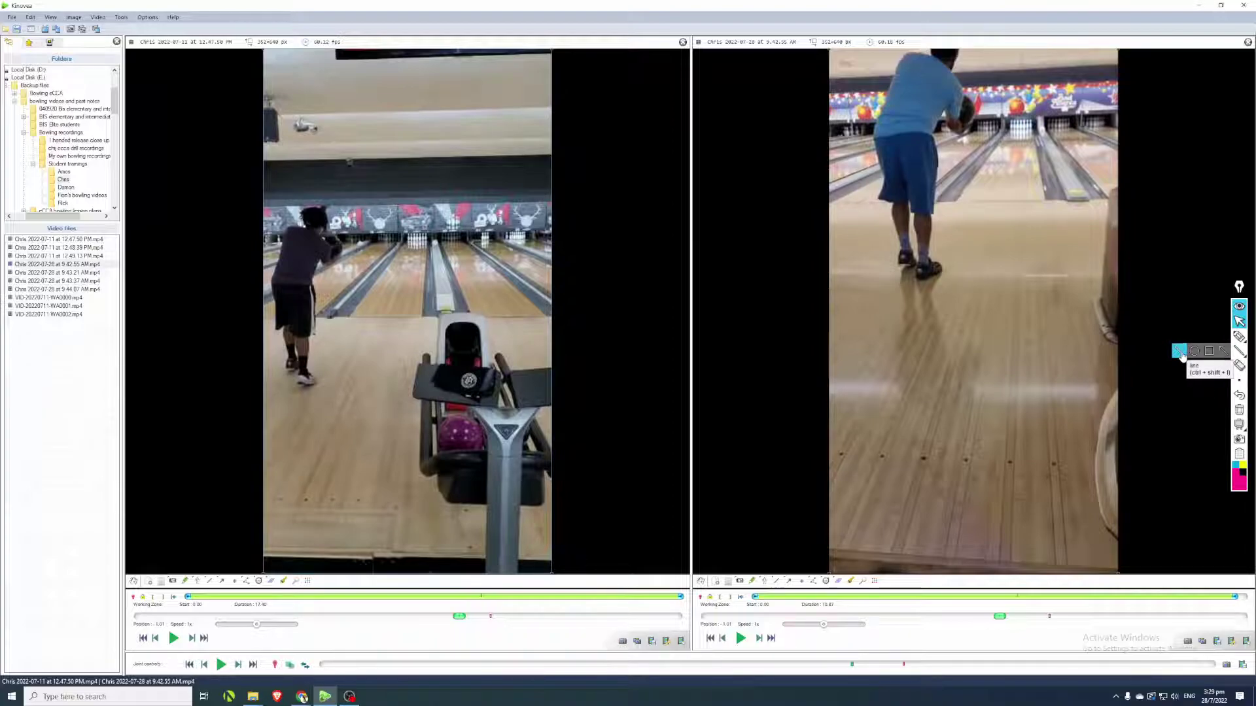
# Draw a short horizontal line across the upper part of the right video.
pyautogui.click(1179, 351)
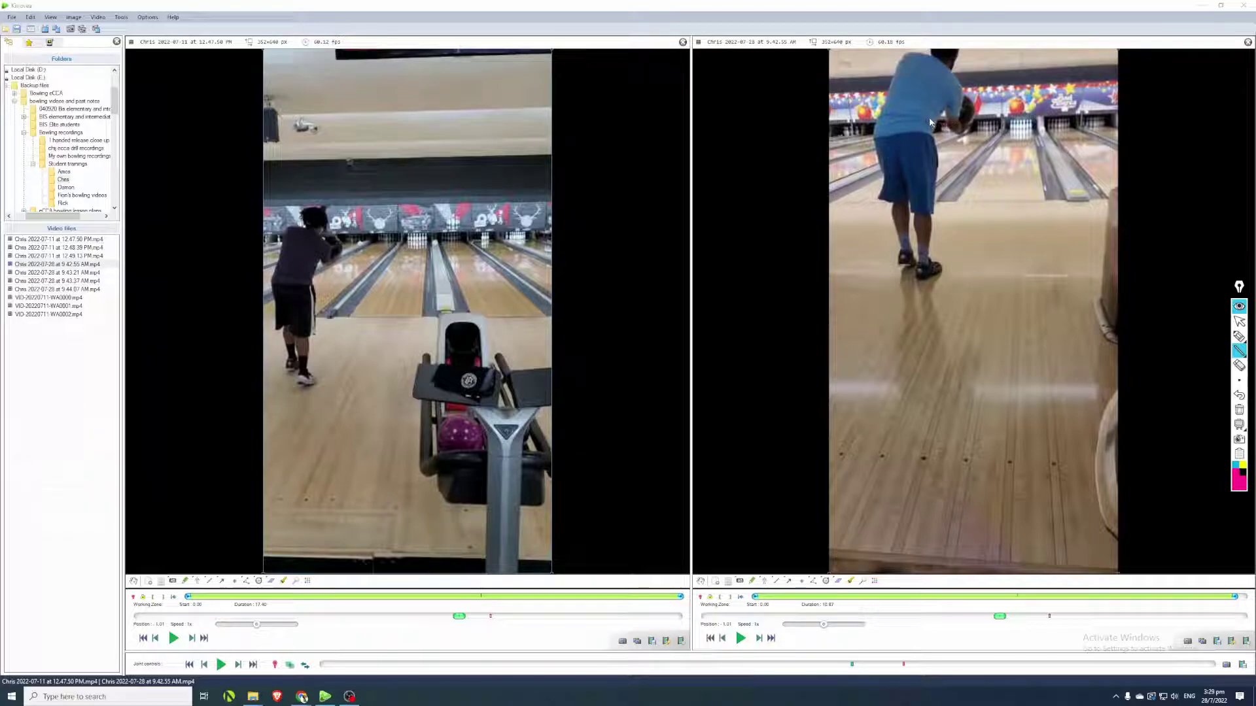
pyautogui.moveTo(929, 118); pyautogui.dragTo(964, 119)
# Play both videos in sync up to the pushaway and pause them there.
pyautogui.click(1239, 321)
pyautogui.click(221, 665)
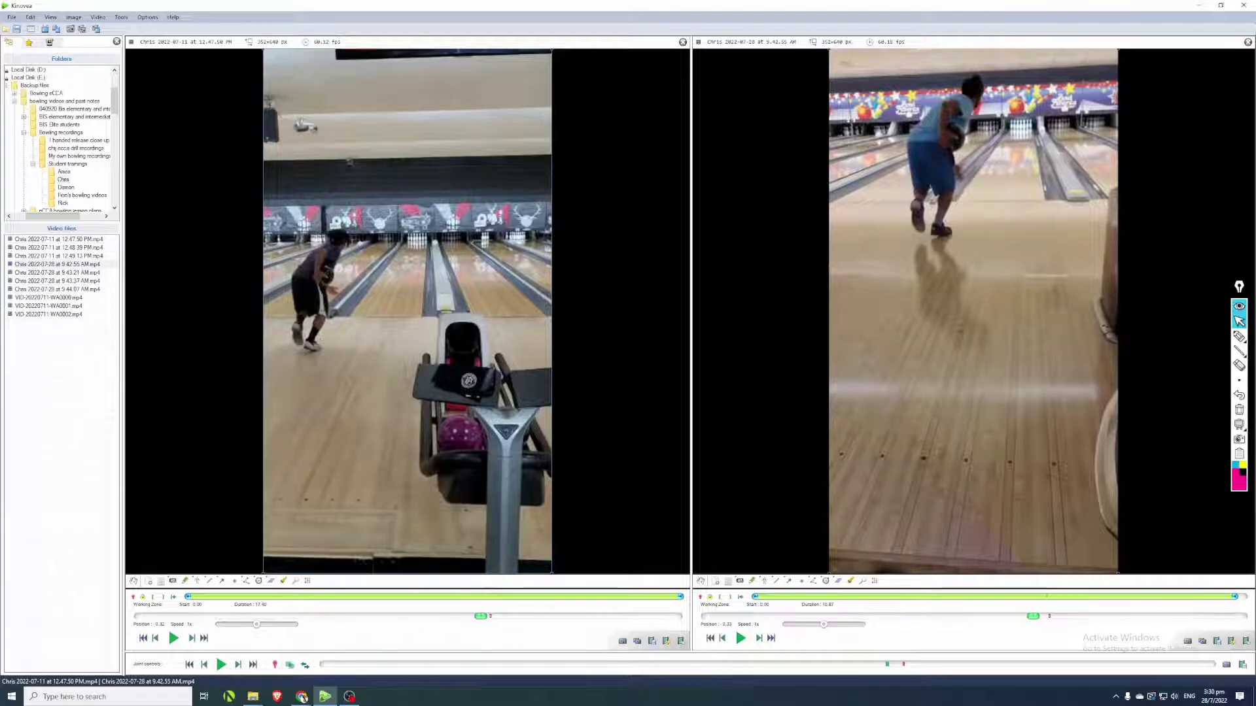
pyautogui.click(1239, 351)
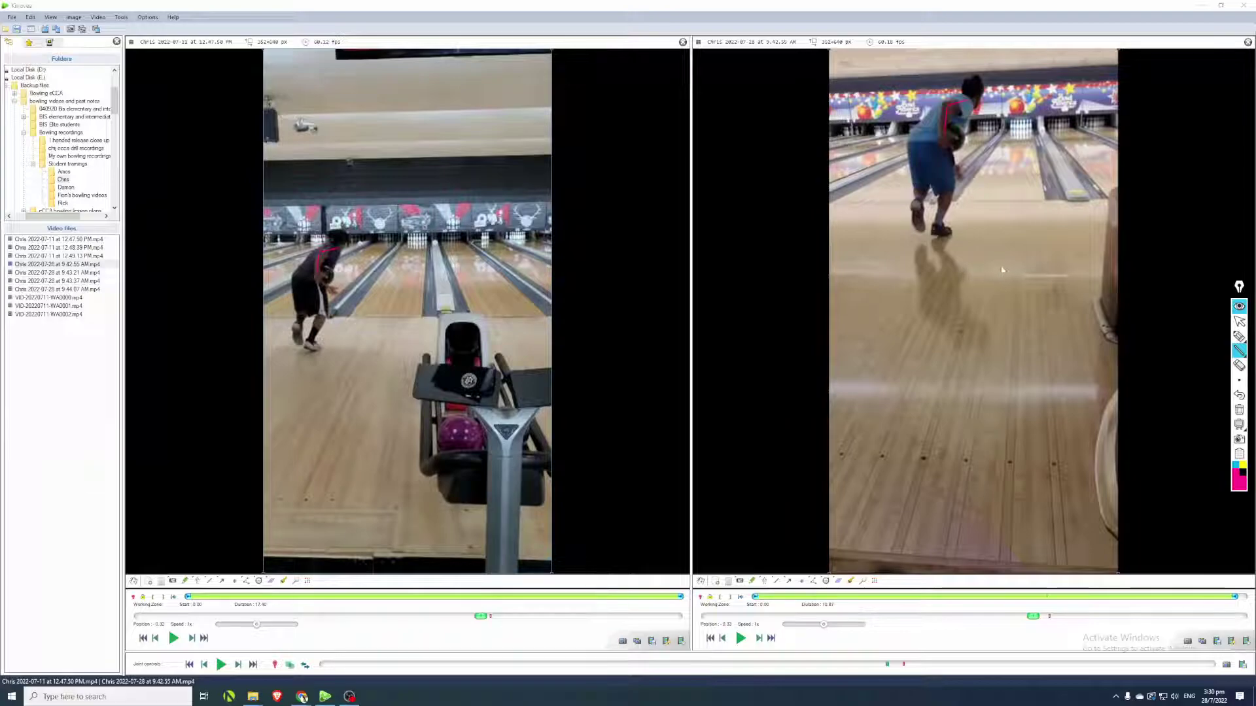
pyautogui.moveTo(1239, 380)
pyautogui.click(1239, 321)
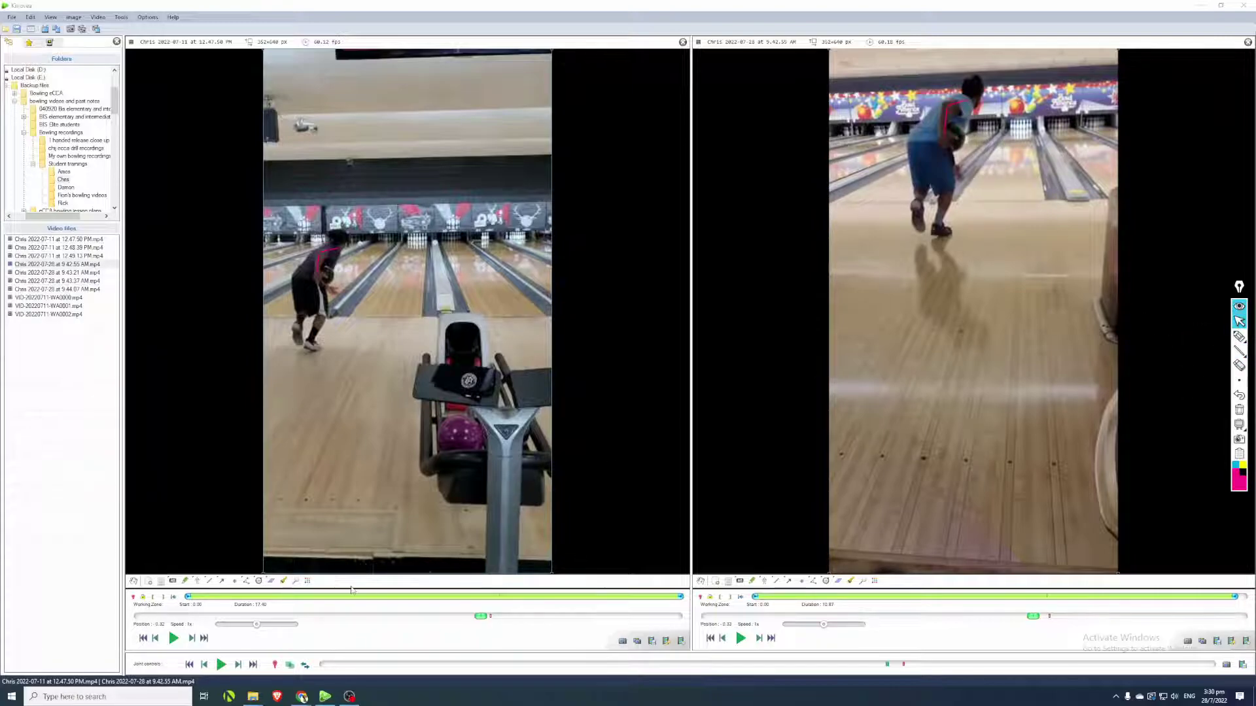
pyautogui.click(222, 666)
pyautogui.click(221, 666)
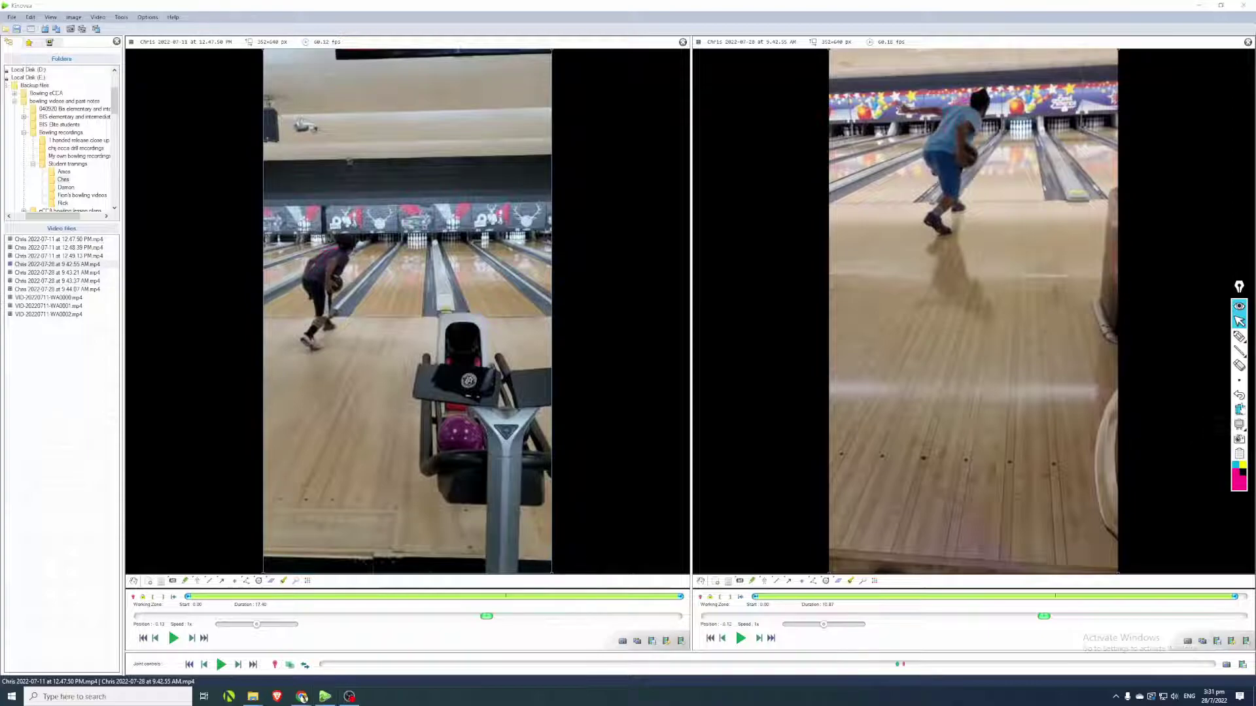
# Draw short red lines over the right and left bowlers at the pushaway.
pyautogui.click(1239, 352)
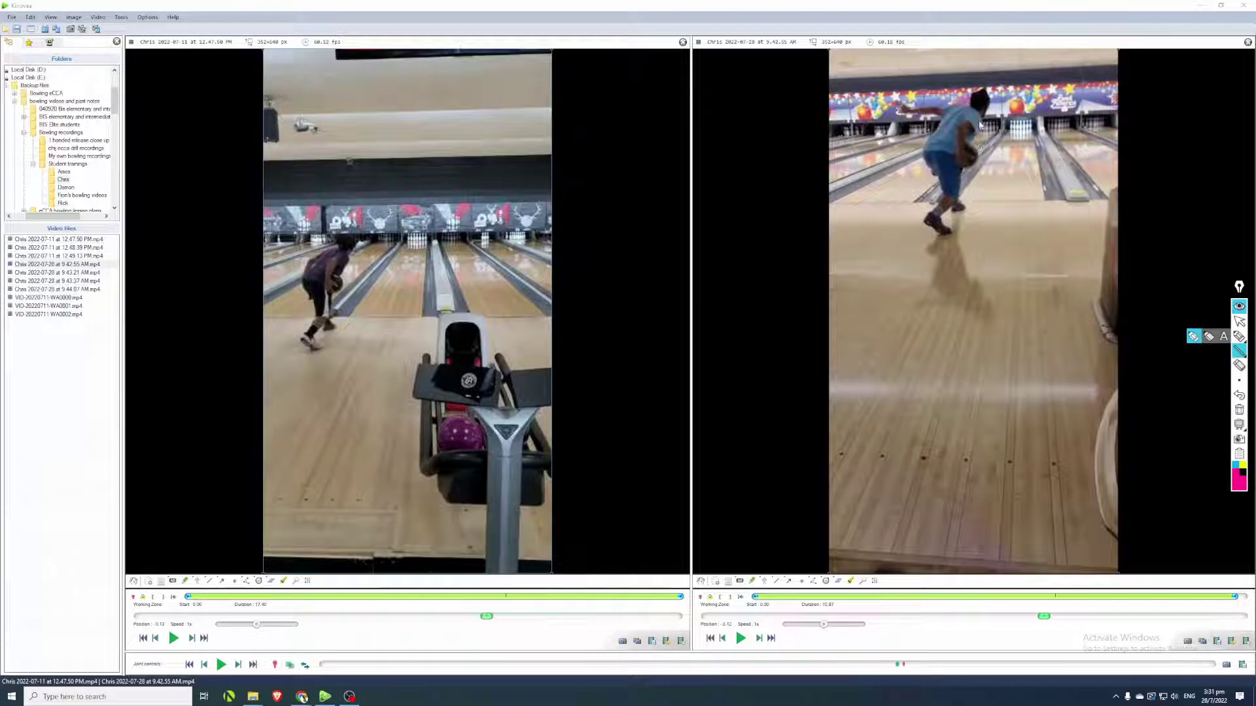
pyautogui.moveTo(980, 125); pyautogui.dragTo(963, 133)
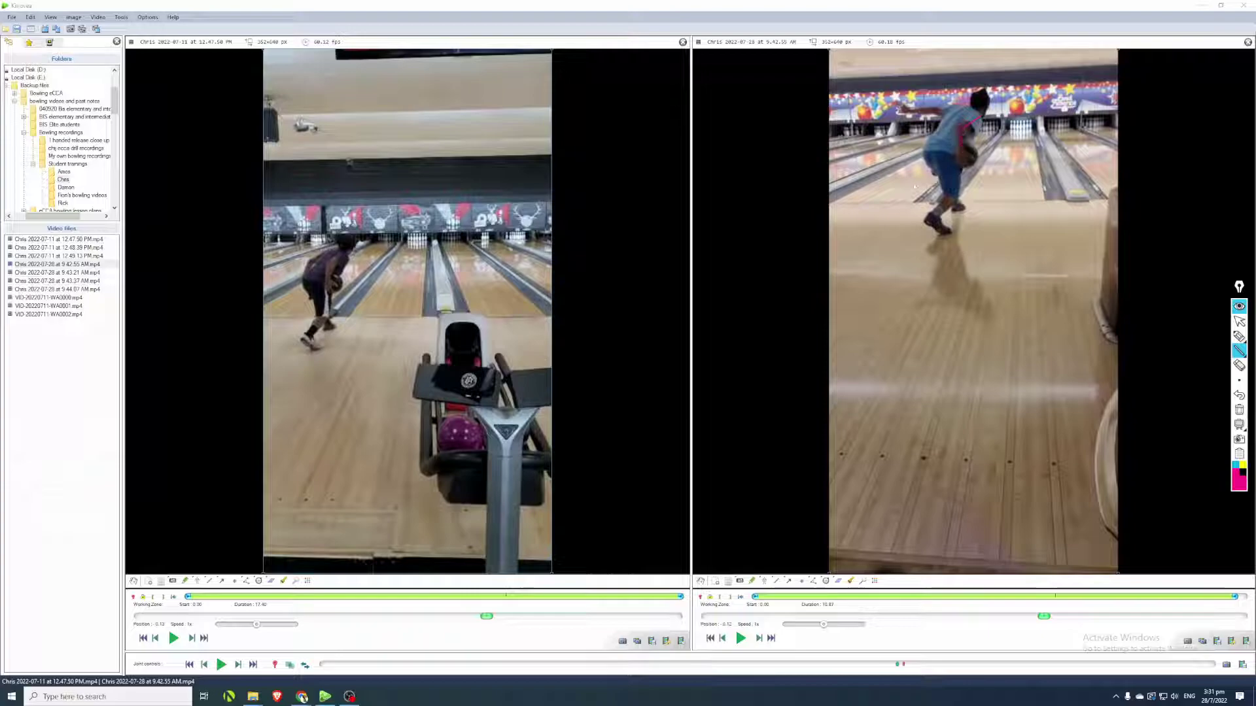
pyautogui.moveTo(344, 257); pyautogui.dragTo(332, 267)
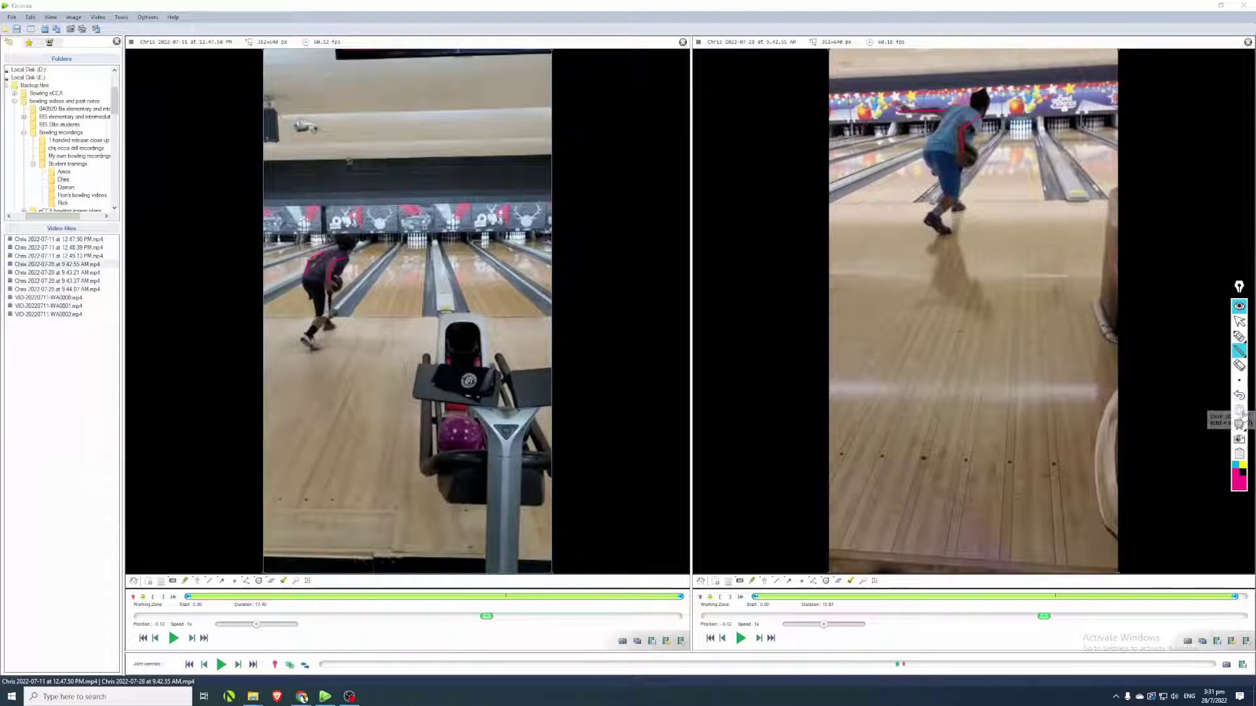
# Play both videos to the downswing and draw a red line near the right bowler's feet.
pyautogui.click(1240, 322)
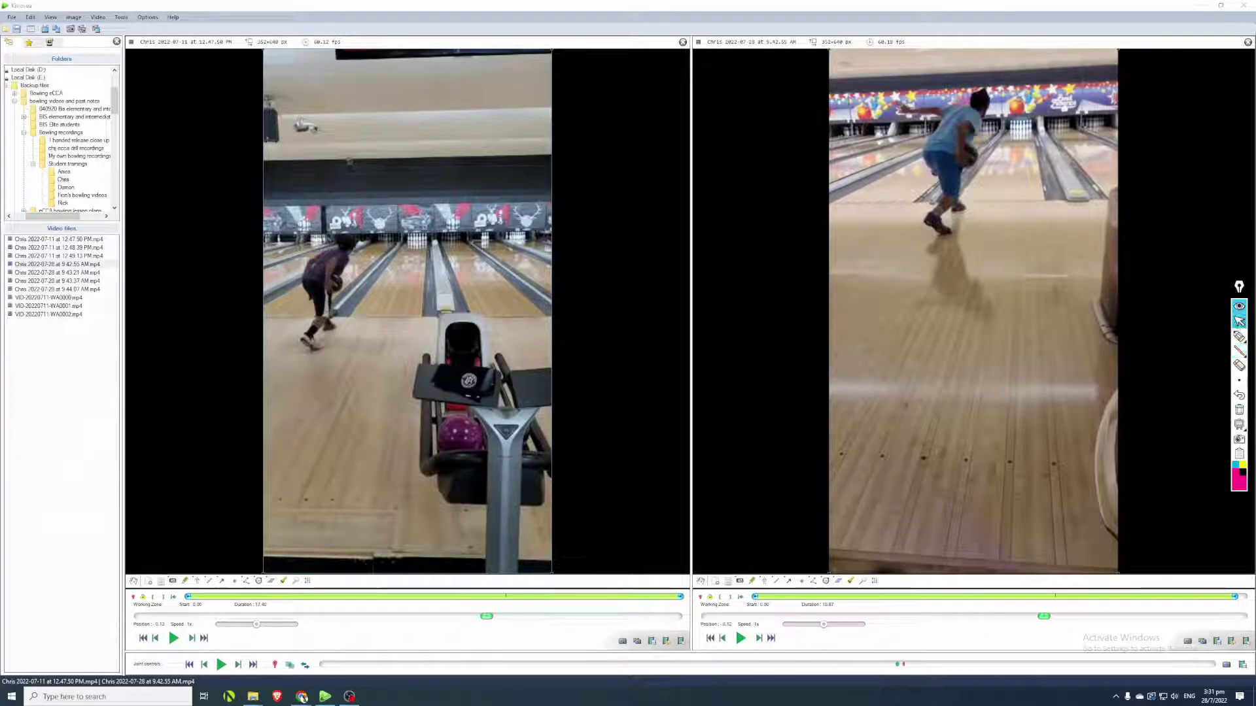
pyautogui.click(221, 665)
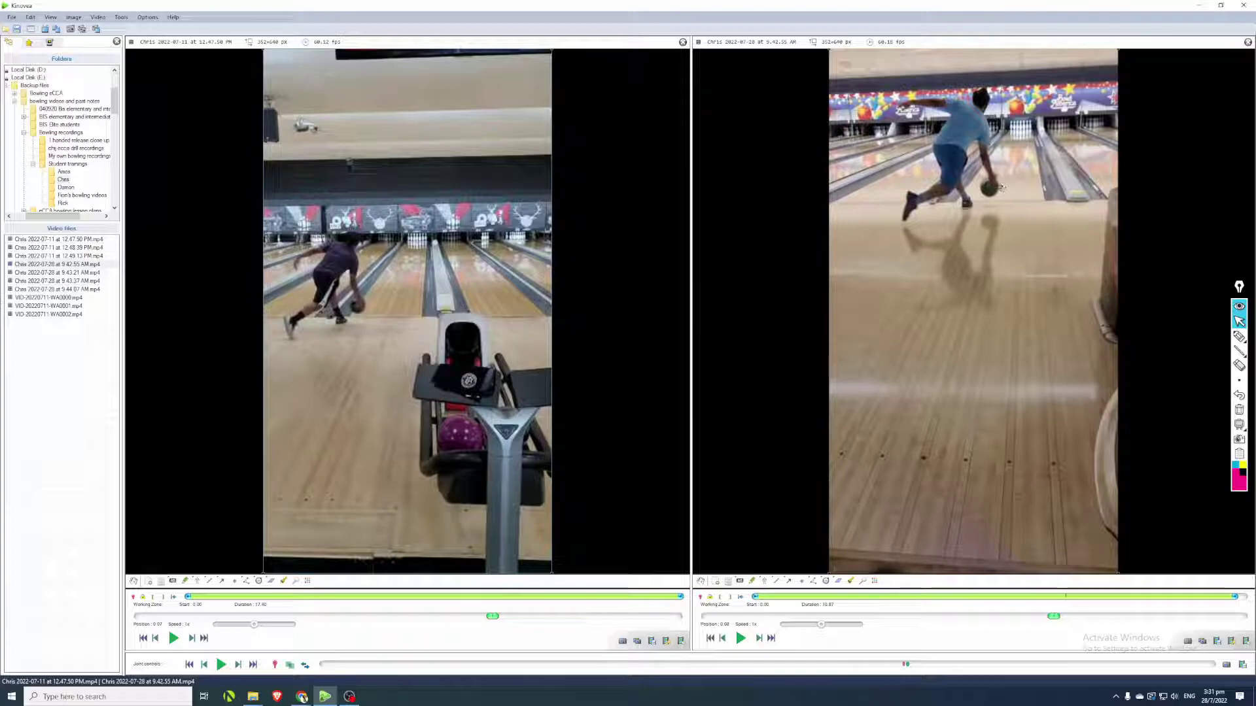
pyautogui.click(1239, 352)
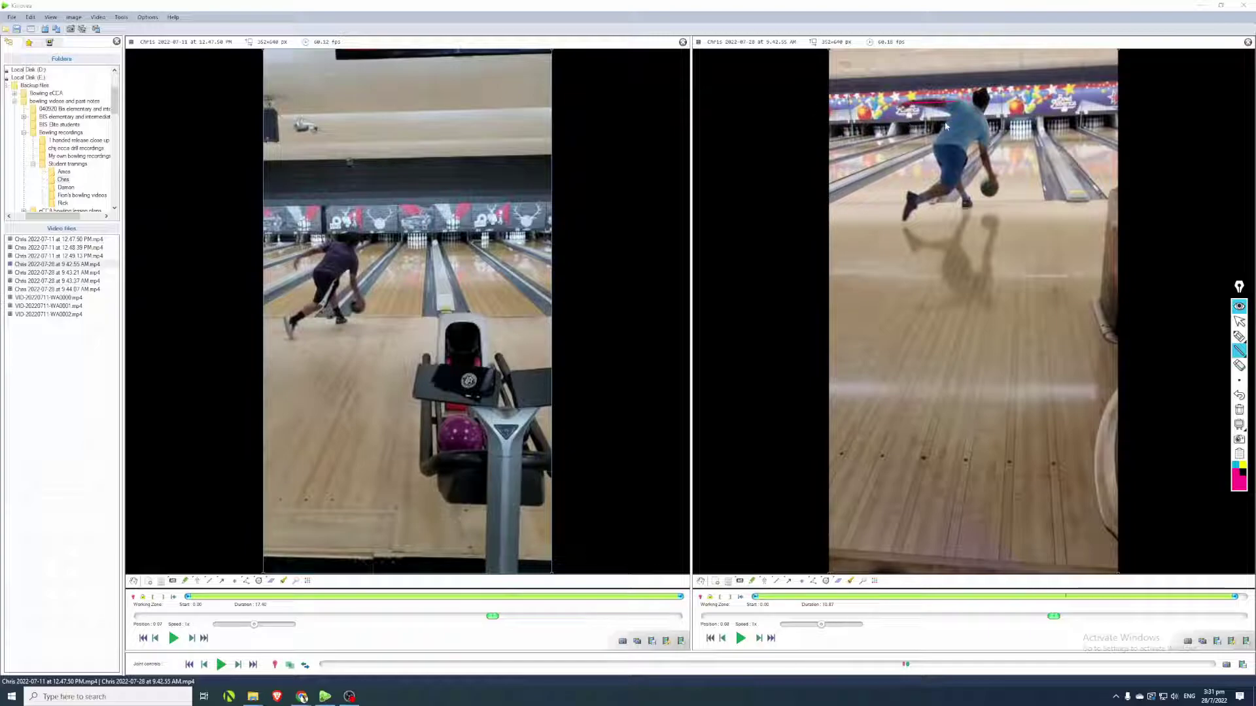
pyautogui.moveTo(955, 202); pyautogui.dragTo(894, 208)
# Erase that line, draw trial lines on both bowlers' backs, then erase them again.
pyautogui.click(1239, 409)
pyautogui.moveTo(950, 144); pyautogui.dragTo(989, 90)
pyautogui.moveTo(334, 278); pyautogui.dragTo(355, 240)
pyautogui.click(1239, 409)
# Step both synced videos forward in short play/pause bursts until just after release.
pyautogui.click(1238, 320)
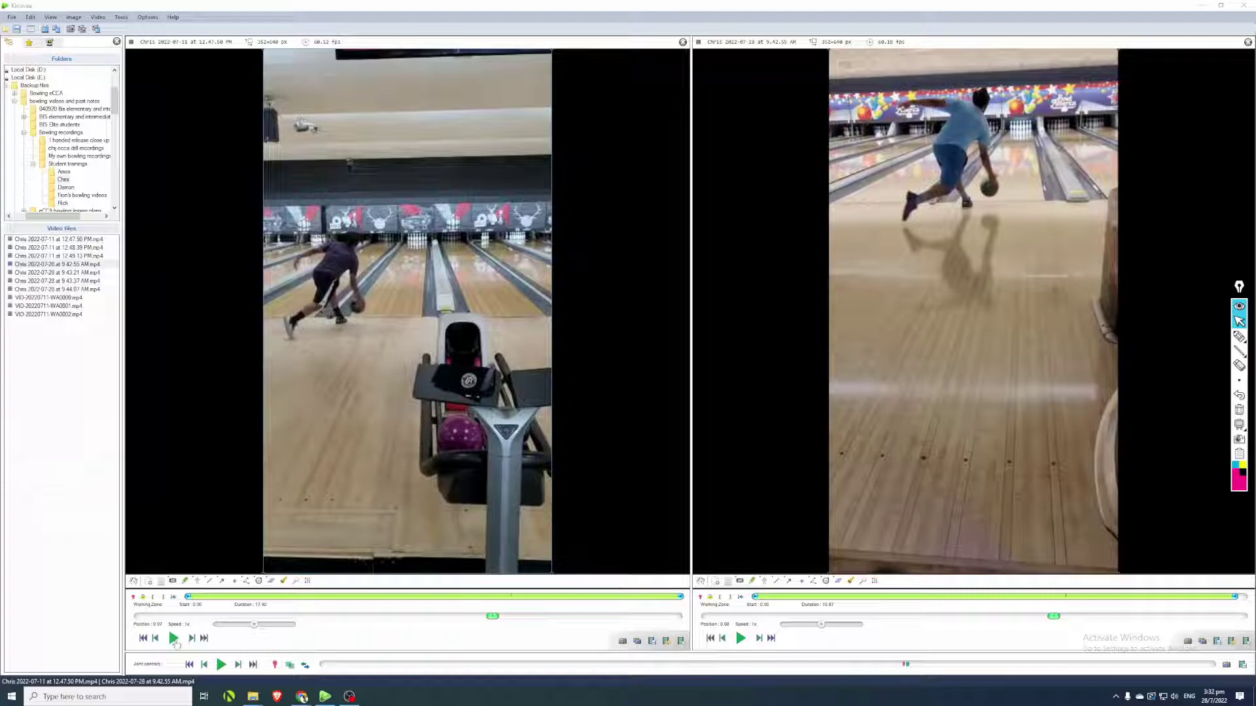
pyautogui.click(221, 666)
pyautogui.click(222, 665)
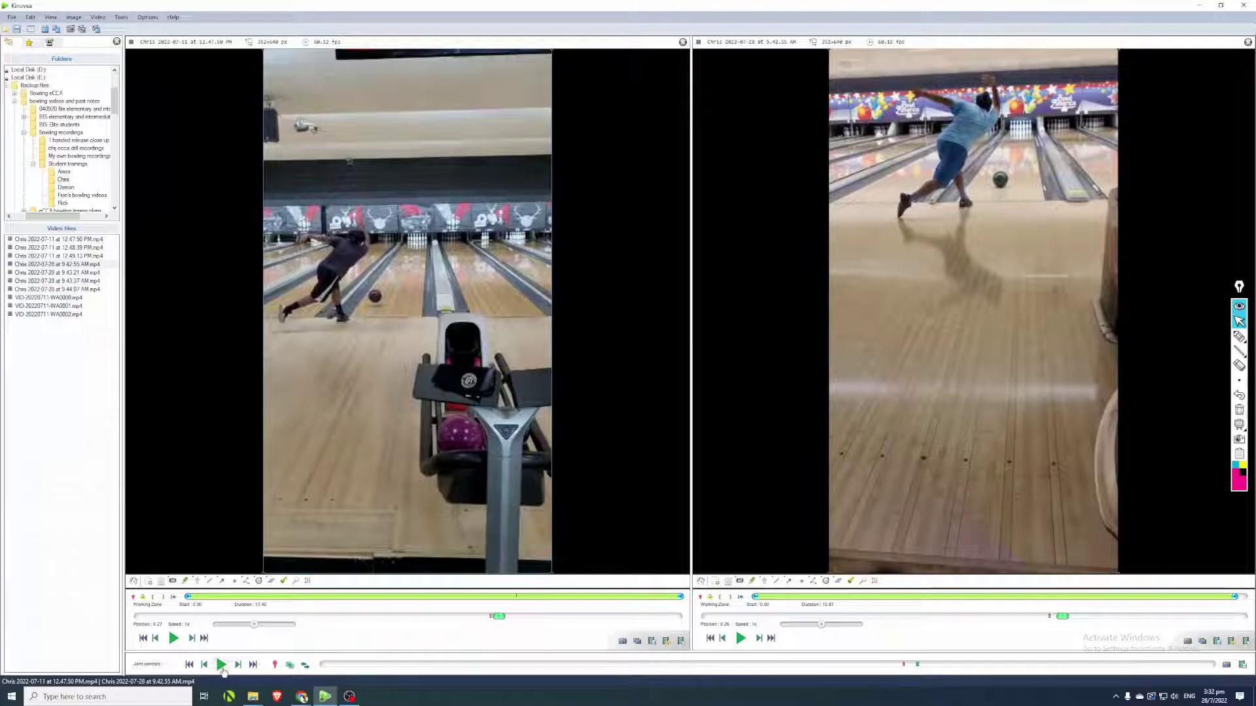
pyautogui.click(222, 665)
pyautogui.click(222, 665)
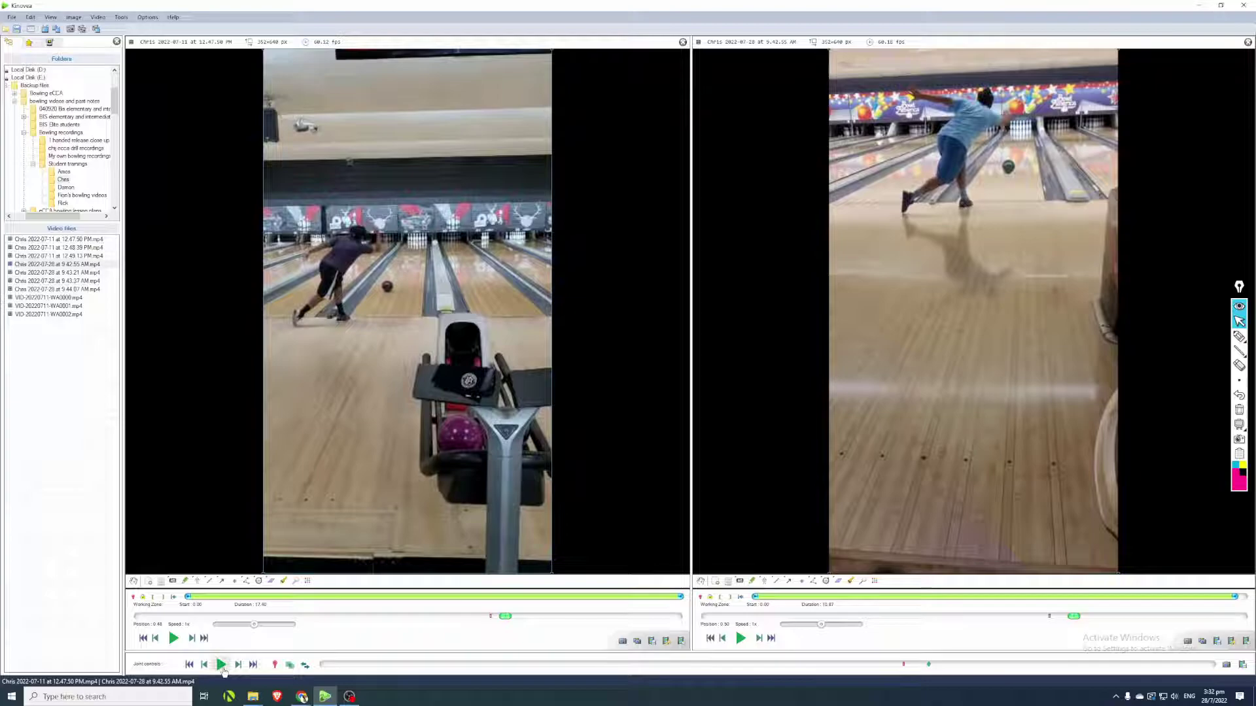
pyautogui.click(223, 669)
pyautogui.click(223, 669)
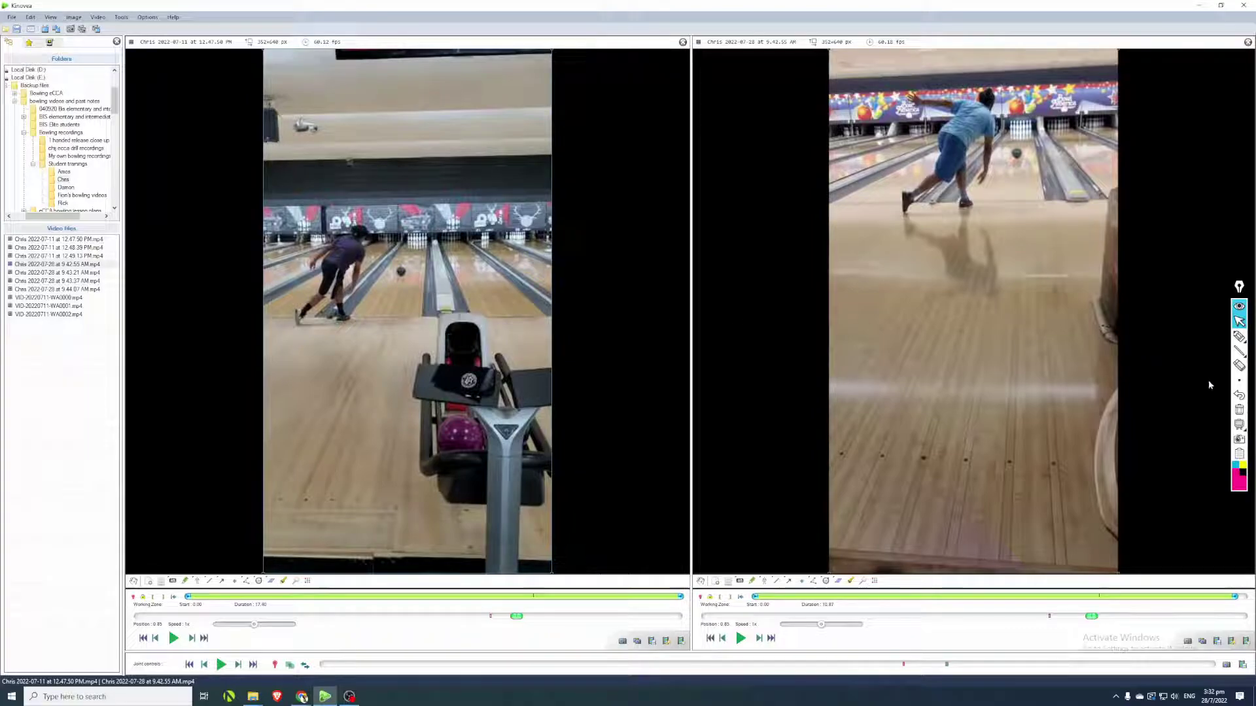
# Draw a rectangle around the left bowler, then remove it.
pyautogui.click(1239, 351)
pyautogui.click(1190, 351)
pyautogui.moveTo(306, 187); pyautogui.dragTo(458, 383)
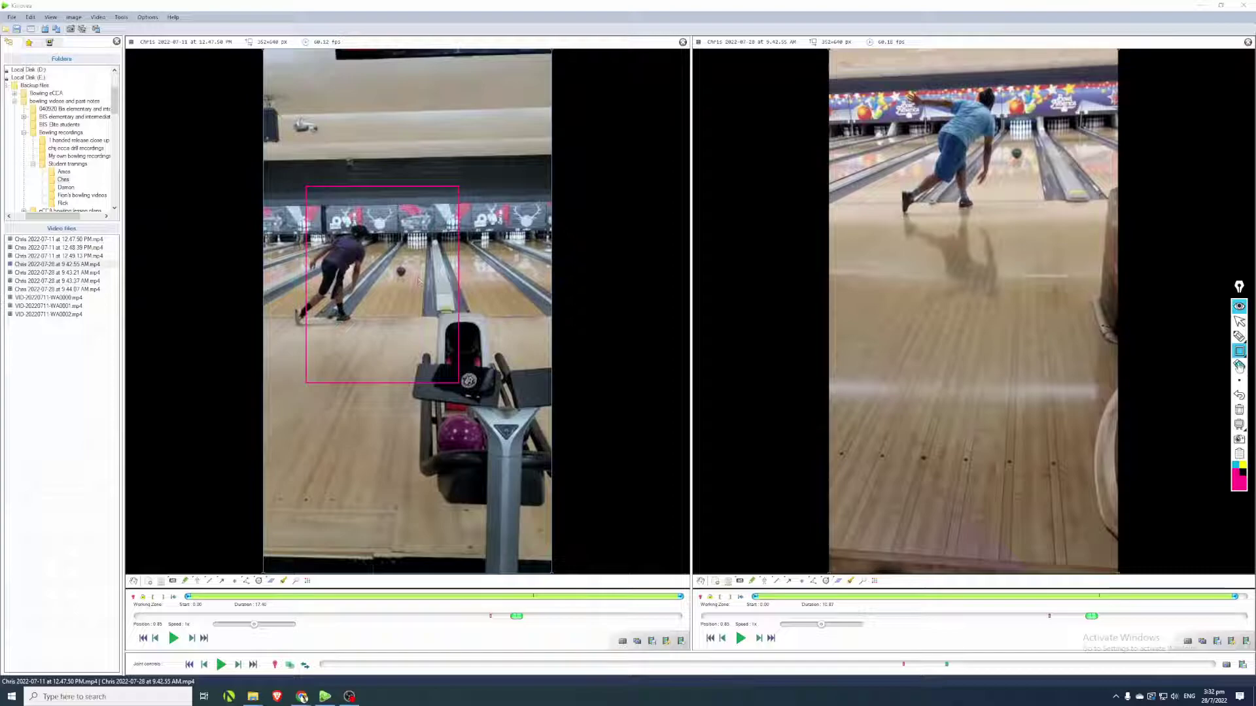
pyautogui.click(1239, 396)
# Draw lines from each bowler toward the ball, then undo the right video's line.
pyautogui.click(1239, 351)
pyautogui.click(1177, 352)
pyautogui.moveTo(366, 313); pyautogui.dragTo(400, 276)
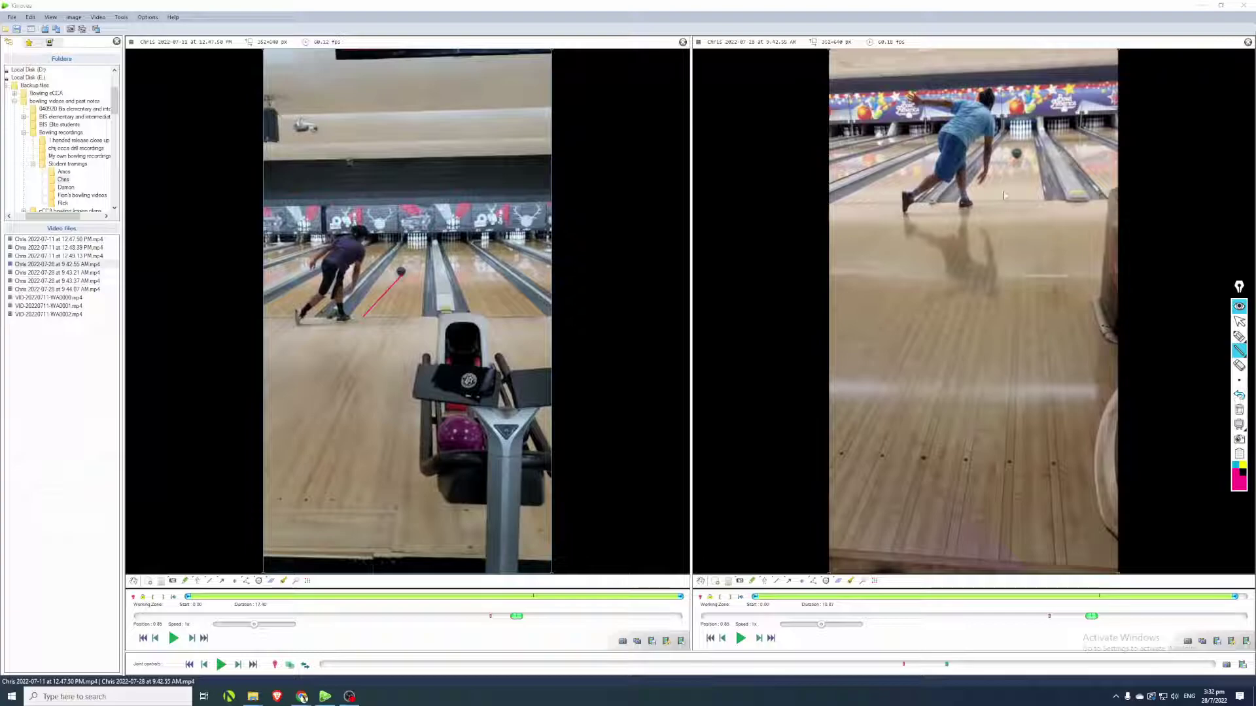
pyautogui.moveTo(1006, 197); pyautogui.dragTo(1020, 162)
pyautogui.click(1240, 400)
# Step both videos forward through 2.05, 2.33 and 2.48, stopping near 2.84.
pyautogui.click(1239, 321)
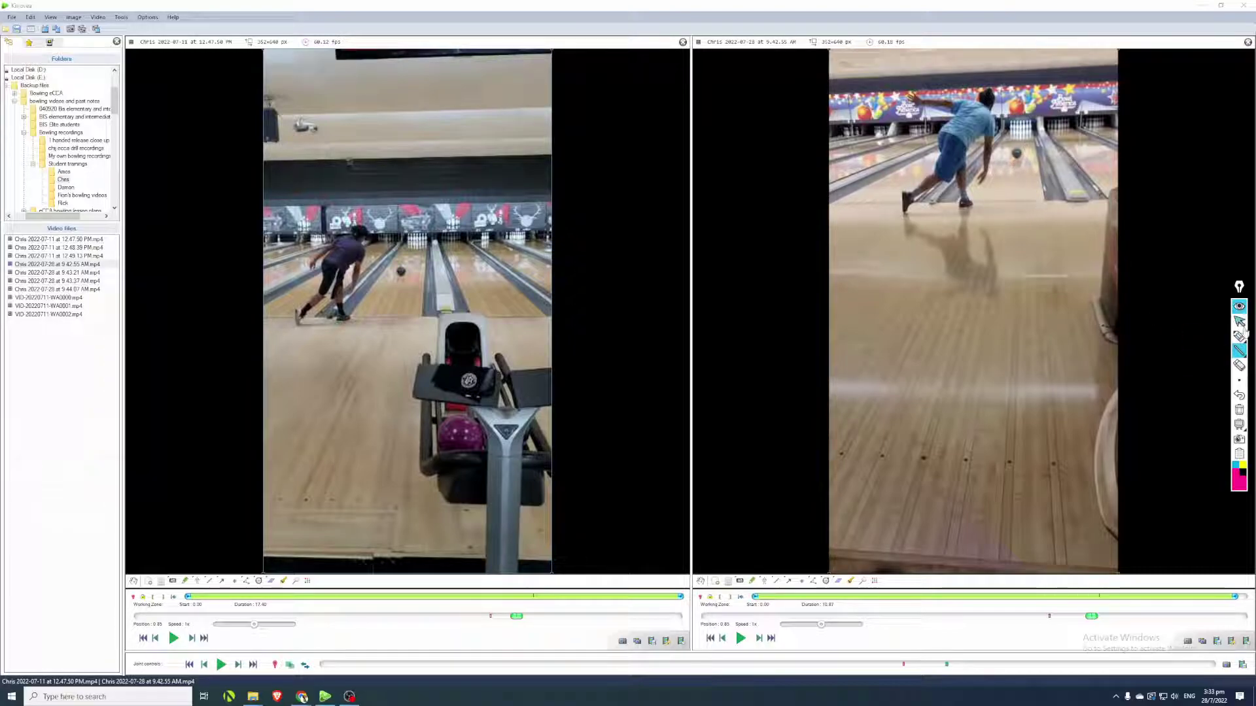
pyautogui.click(220, 666)
pyautogui.click(220, 666)
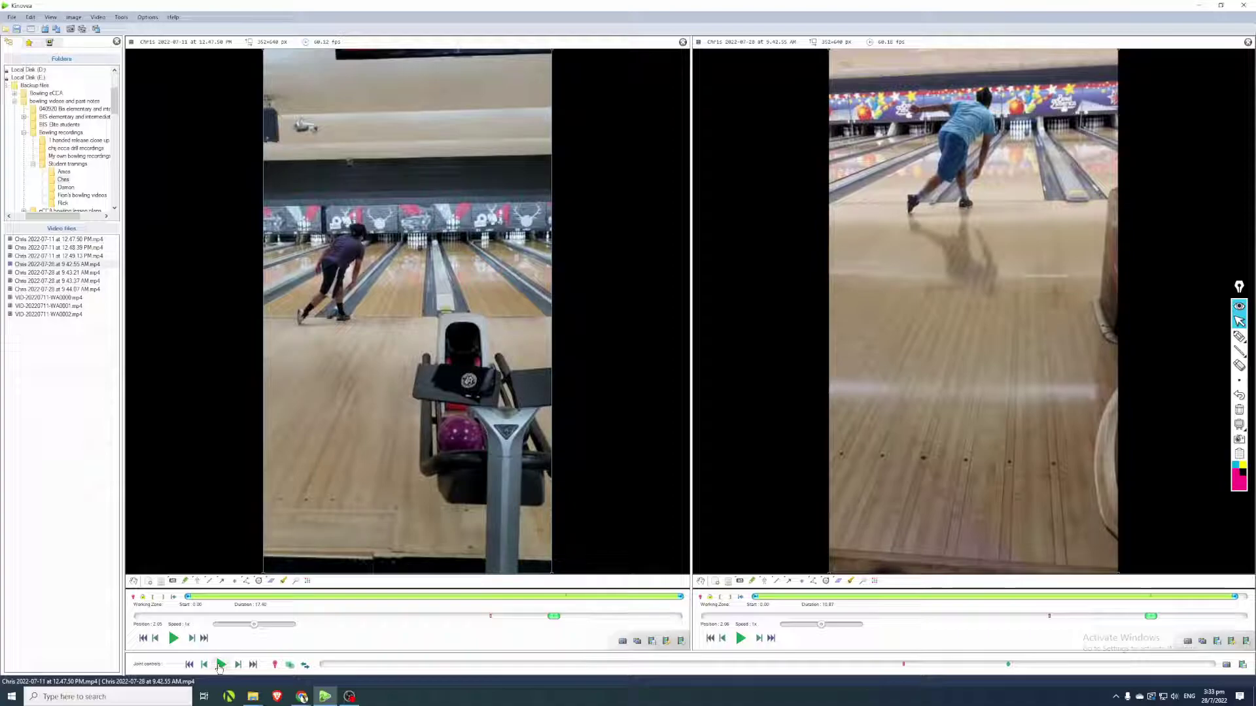
pyautogui.click(220, 666)
pyautogui.click(219, 665)
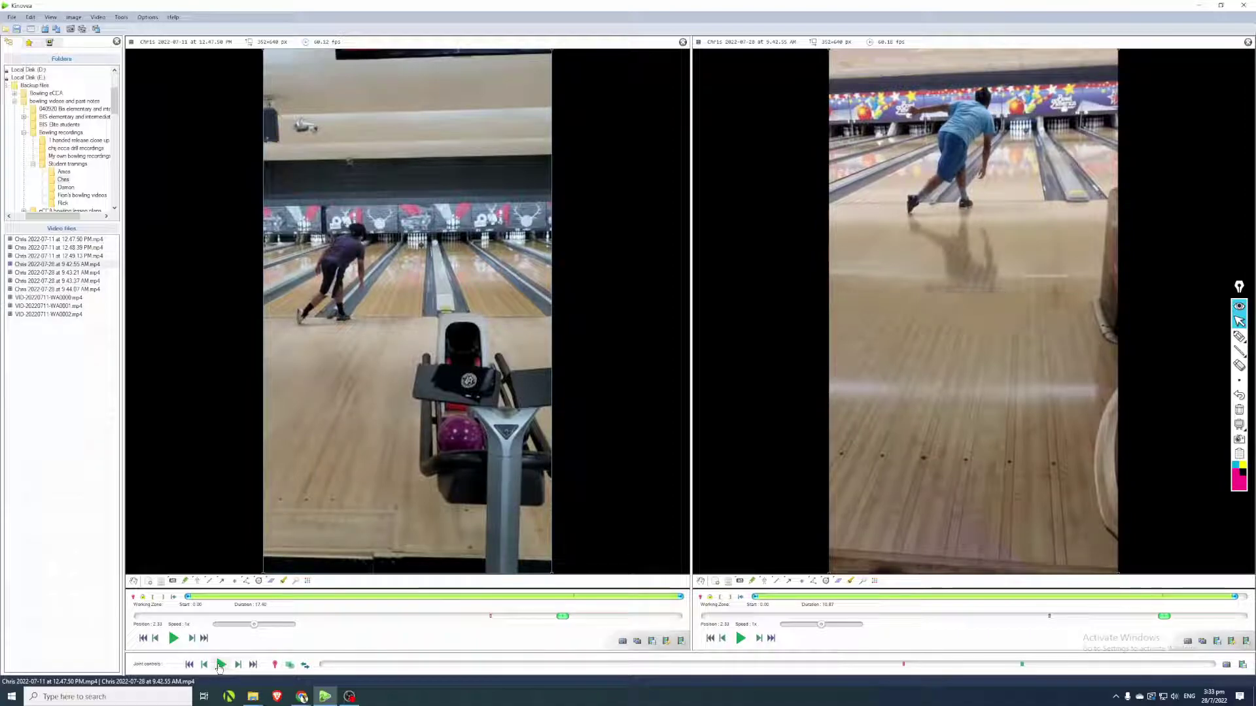
pyautogui.click(220, 666)
pyautogui.click(220, 666)
pyautogui.click(220, 666)
pyautogui.click(220, 666)
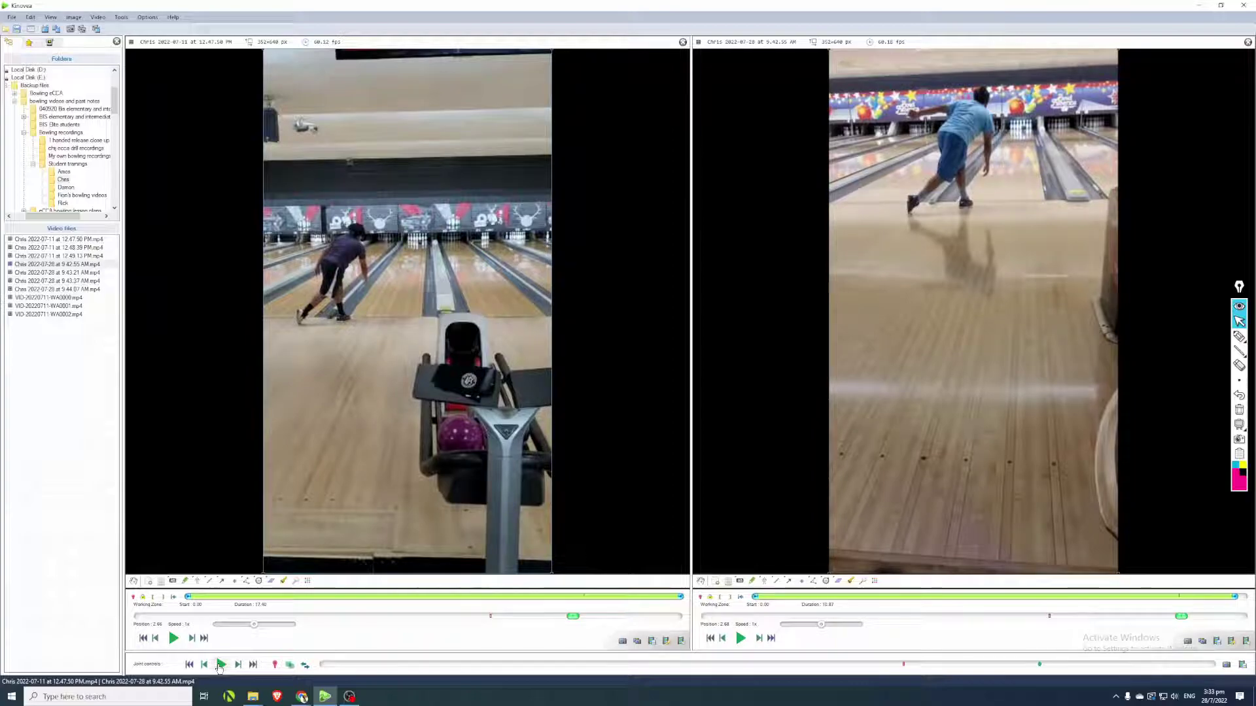
pyautogui.click(220, 666)
pyautogui.click(219, 666)
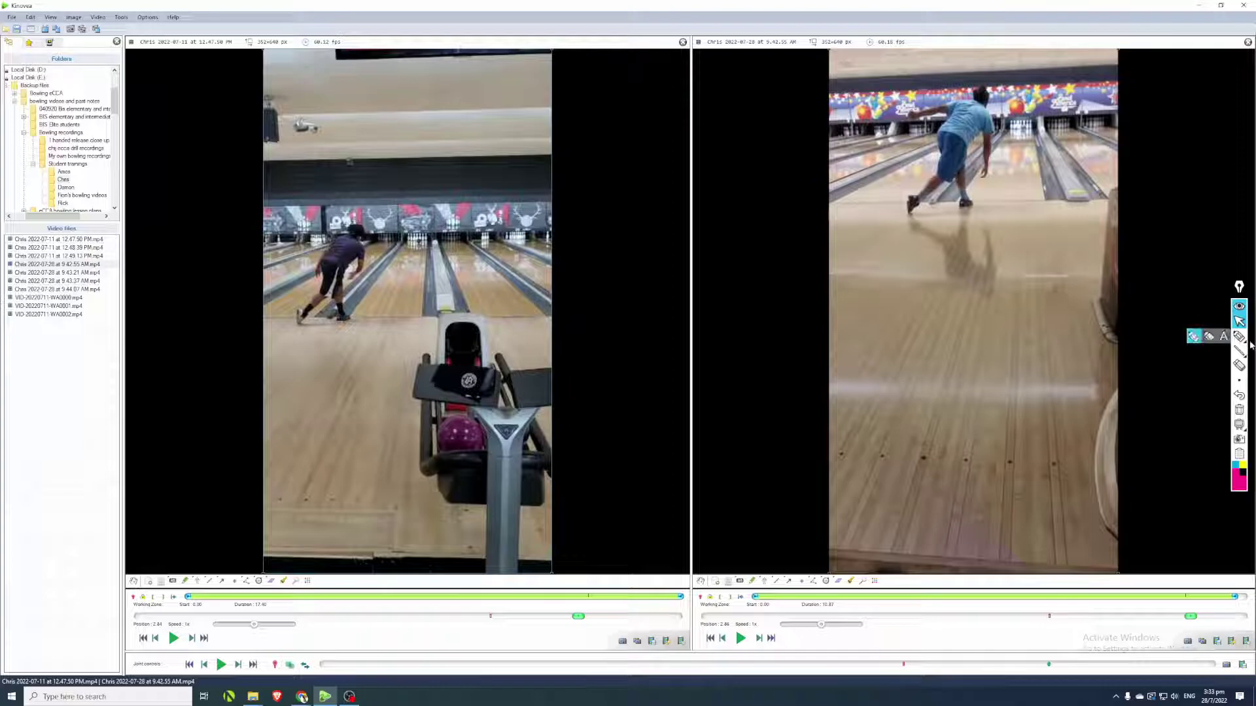
# Draw a straight line over the left bowler's body at release.
pyautogui.moveTo(1241, 352)
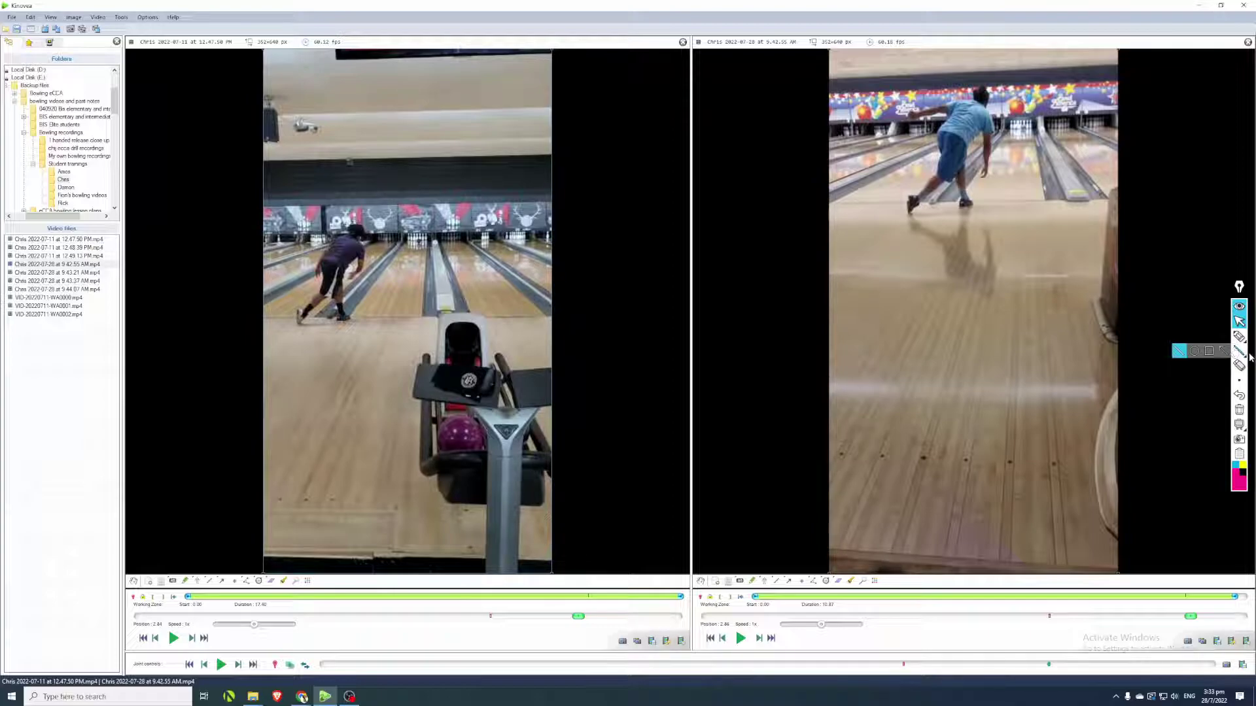
pyautogui.click(1240, 352)
pyautogui.moveTo(1239, 336)
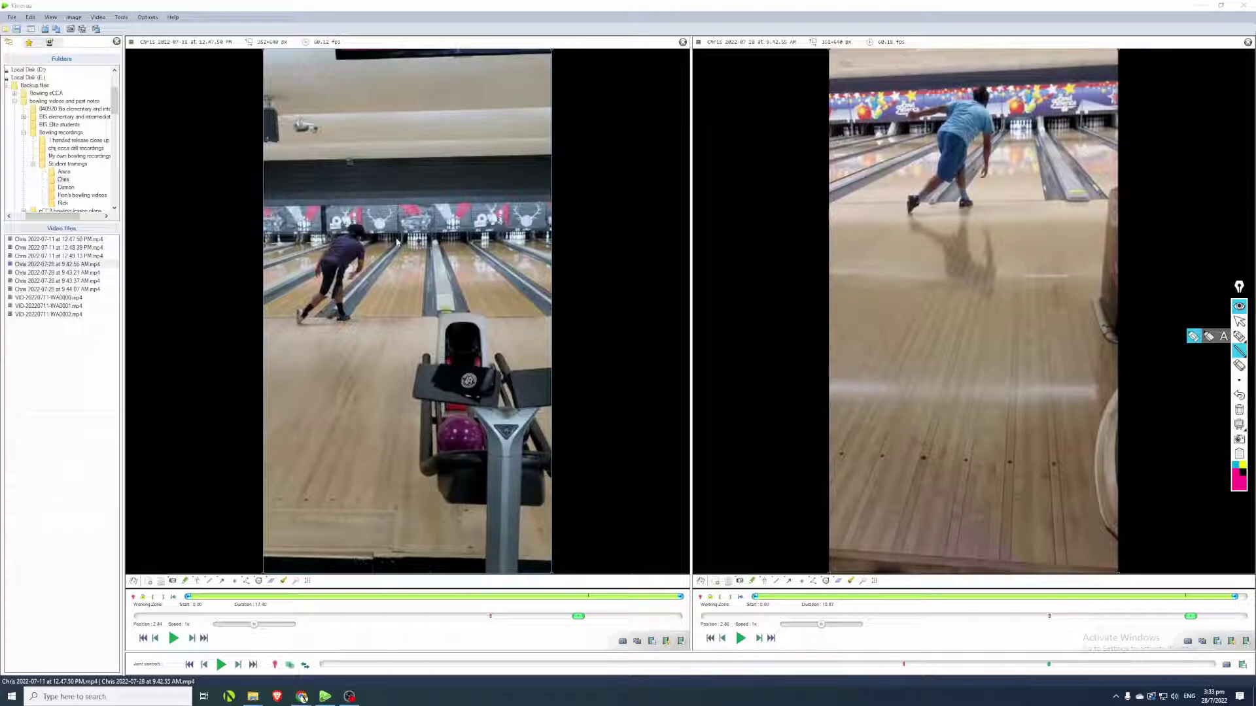
pyautogui.moveTo(327, 242); pyautogui.dragTo(305, 243)
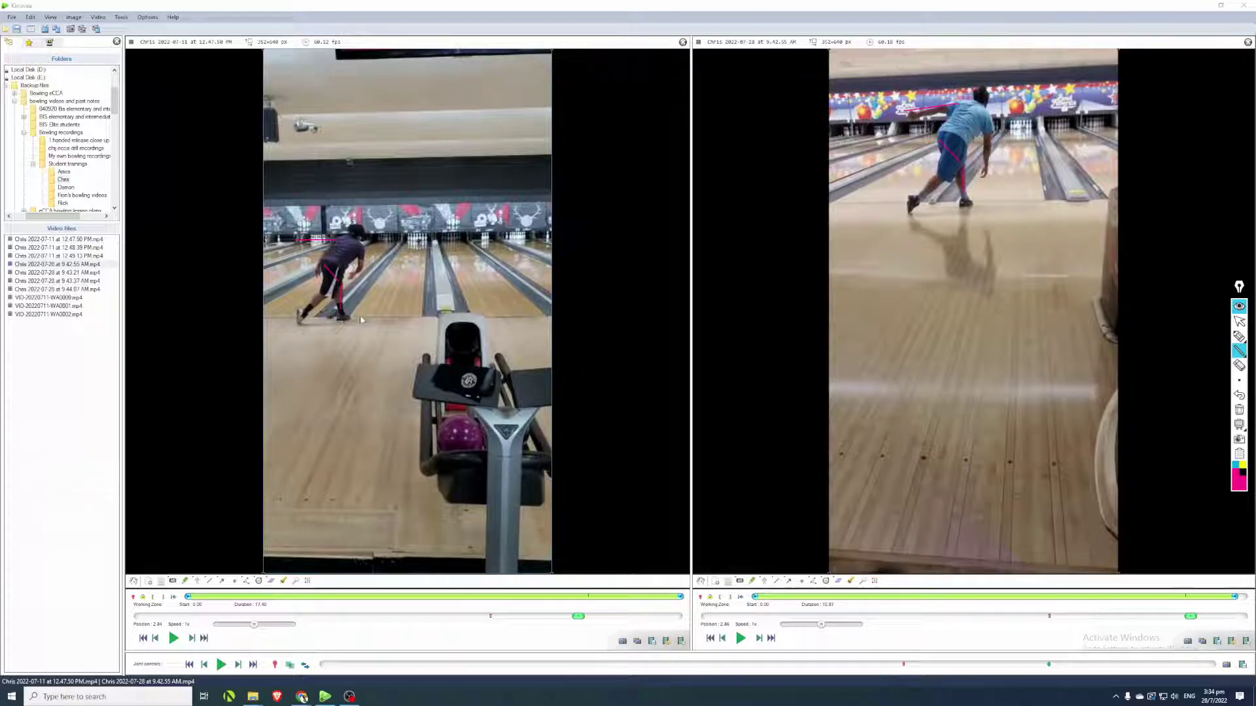
# Clear all lines from both videos and return to the pointer tool.
pyautogui.click(1239, 409)
pyautogui.click(1239, 380)
pyautogui.click(1239, 321)
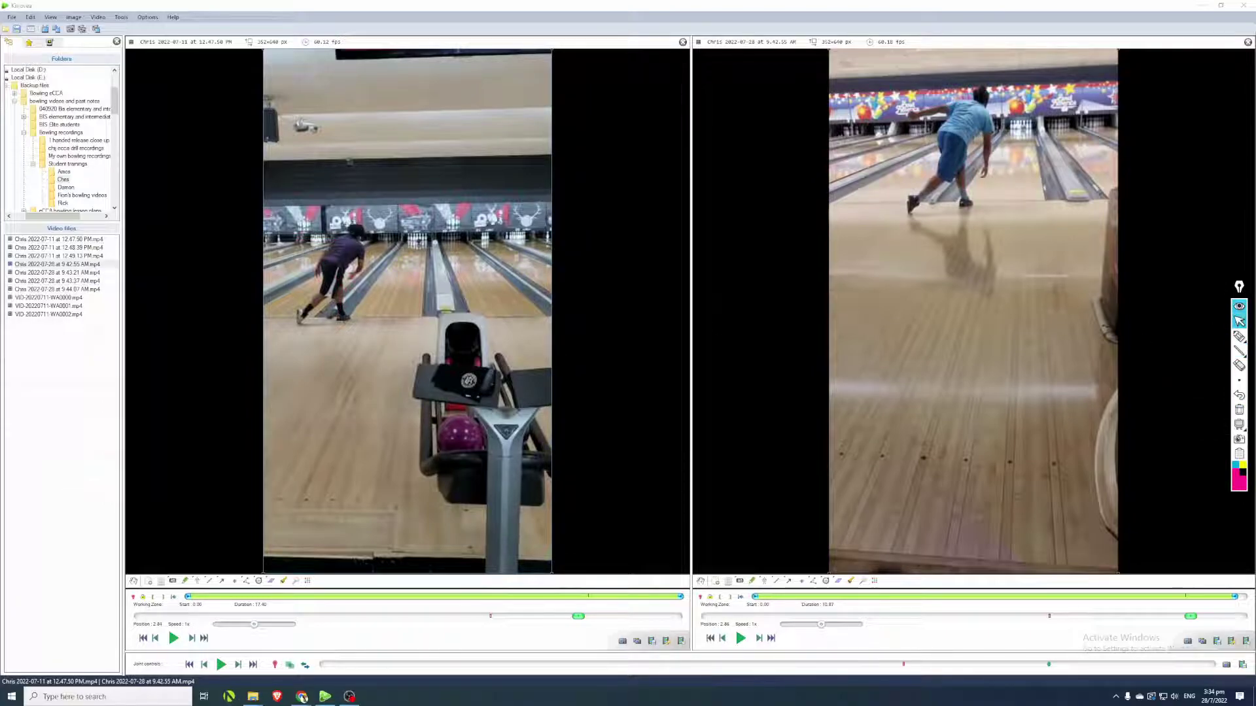
# Replay both videos, pausing at about 3.26, then let them play on together.
pyautogui.click(221, 668)
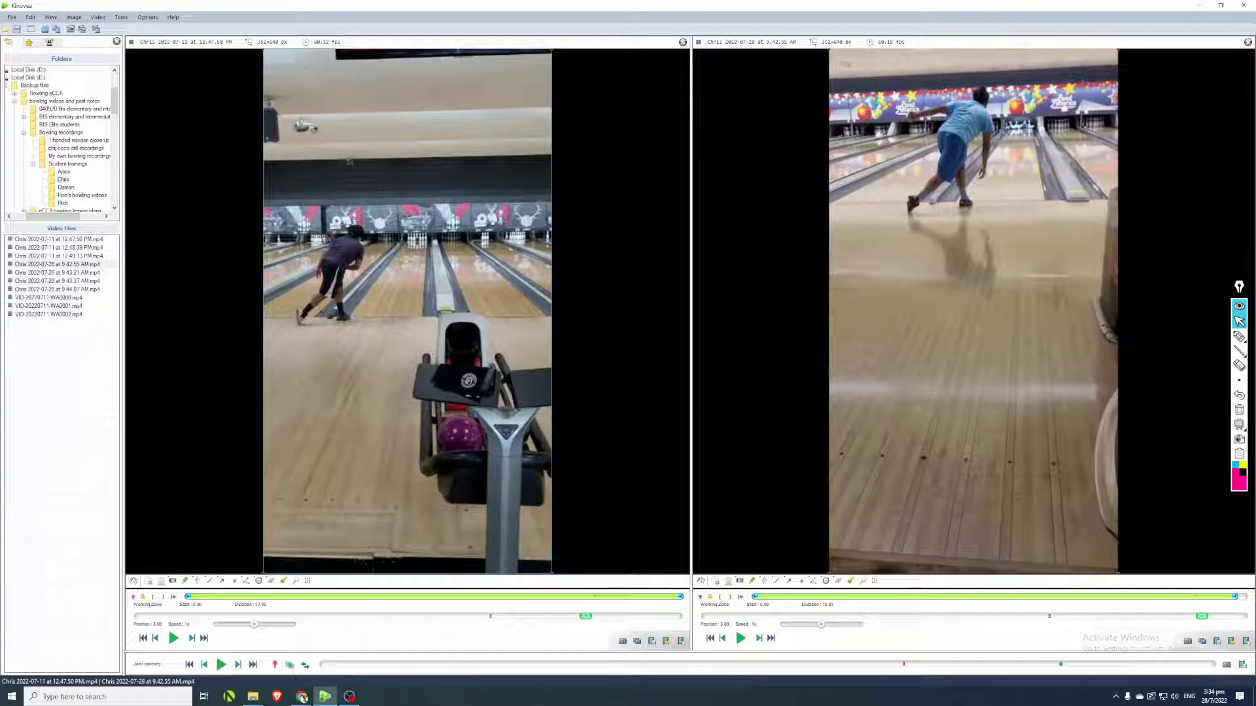
pyautogui.click(221, 666)
pyautogui.click(221, 665)
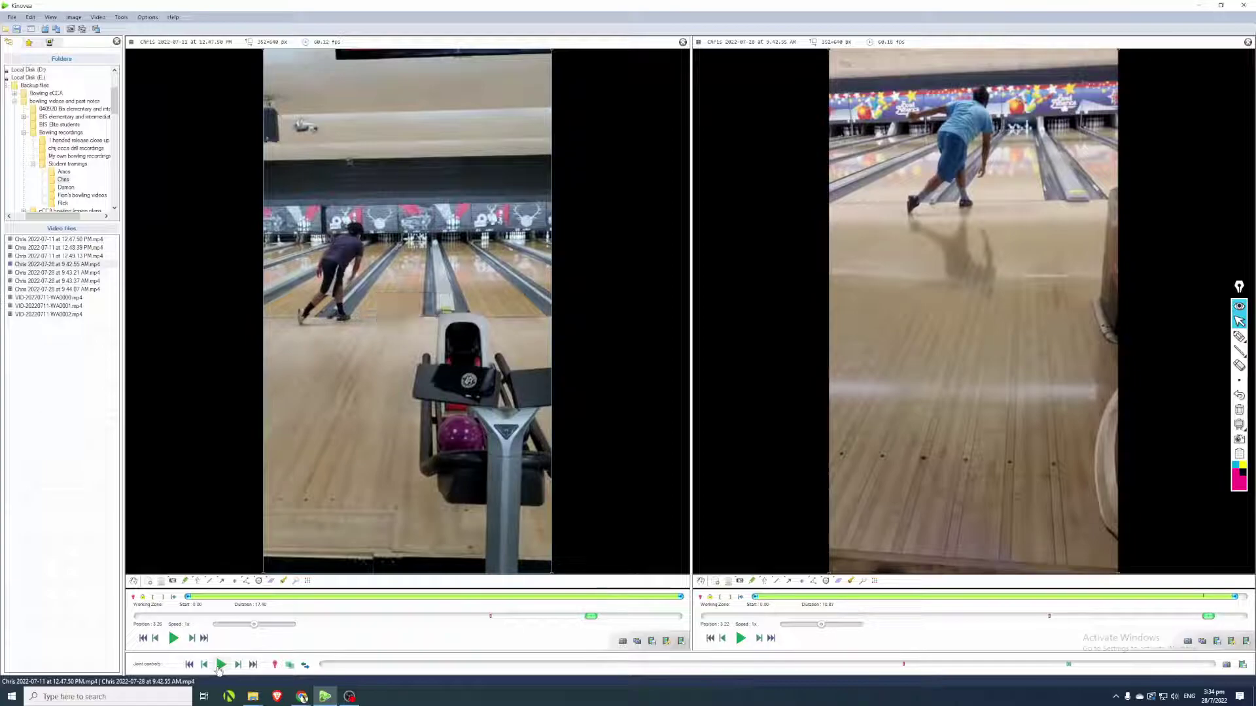
pyautogui.click(220, 665)
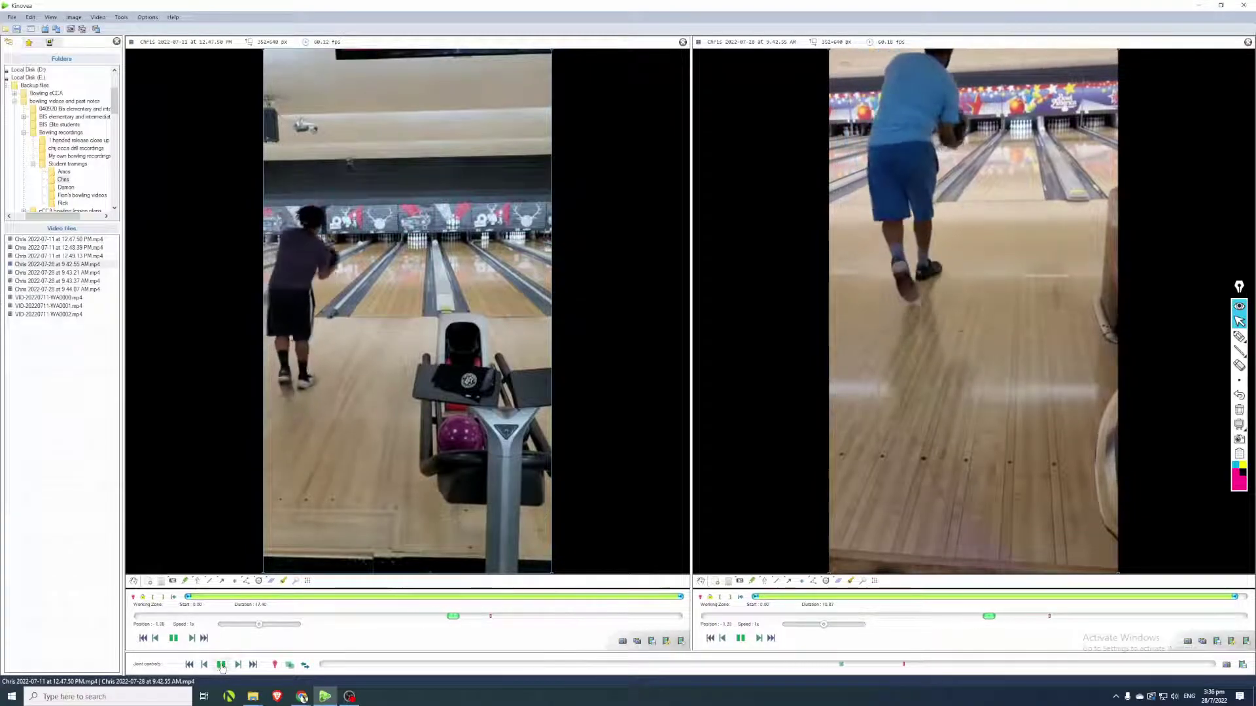
# Pause both videos at release, then drag the joint timeline back to the backswing.
pyautogui.click(222, 665)
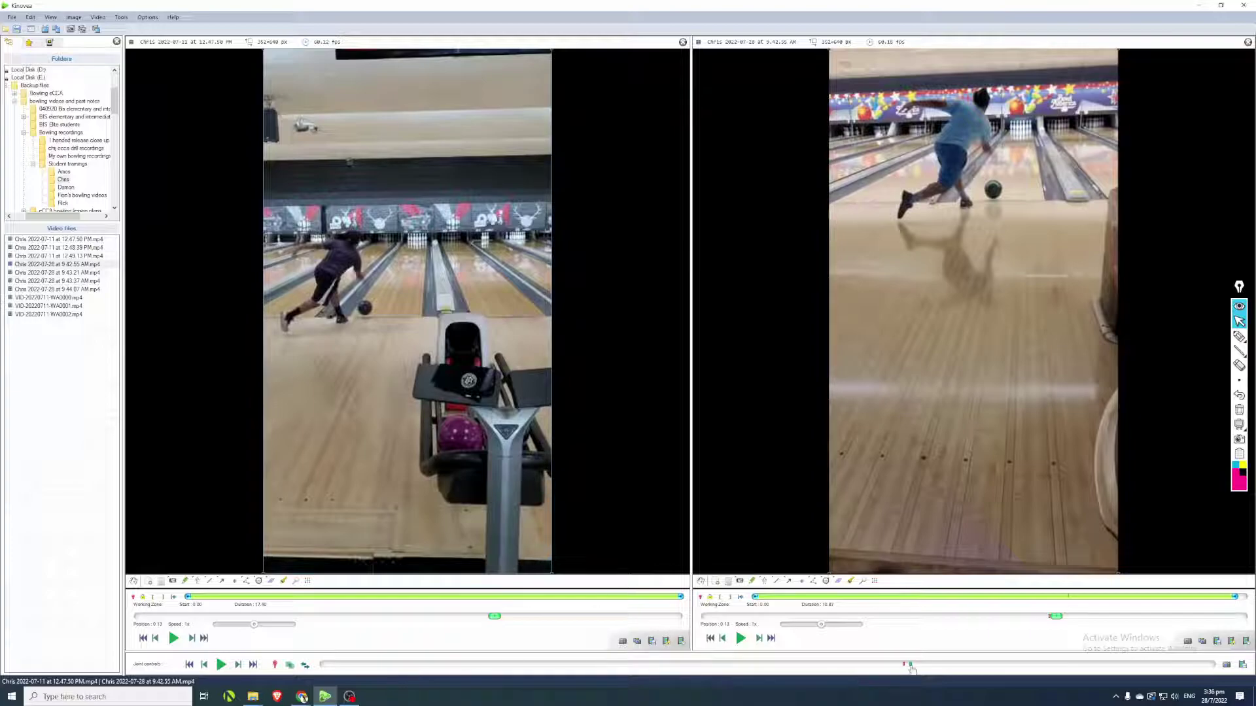
pyautogui.moveTo(913, 667); pyautogui.dragTo(902, 669)
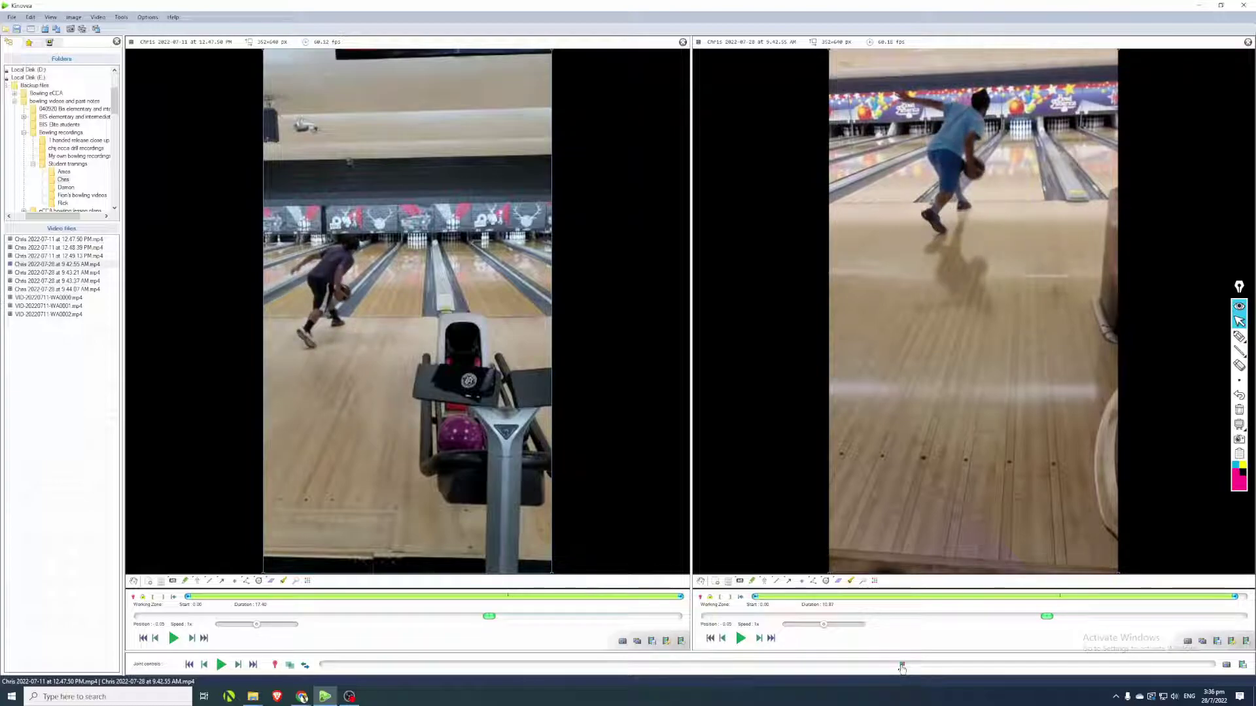
pyautogui.click(1239, 352)
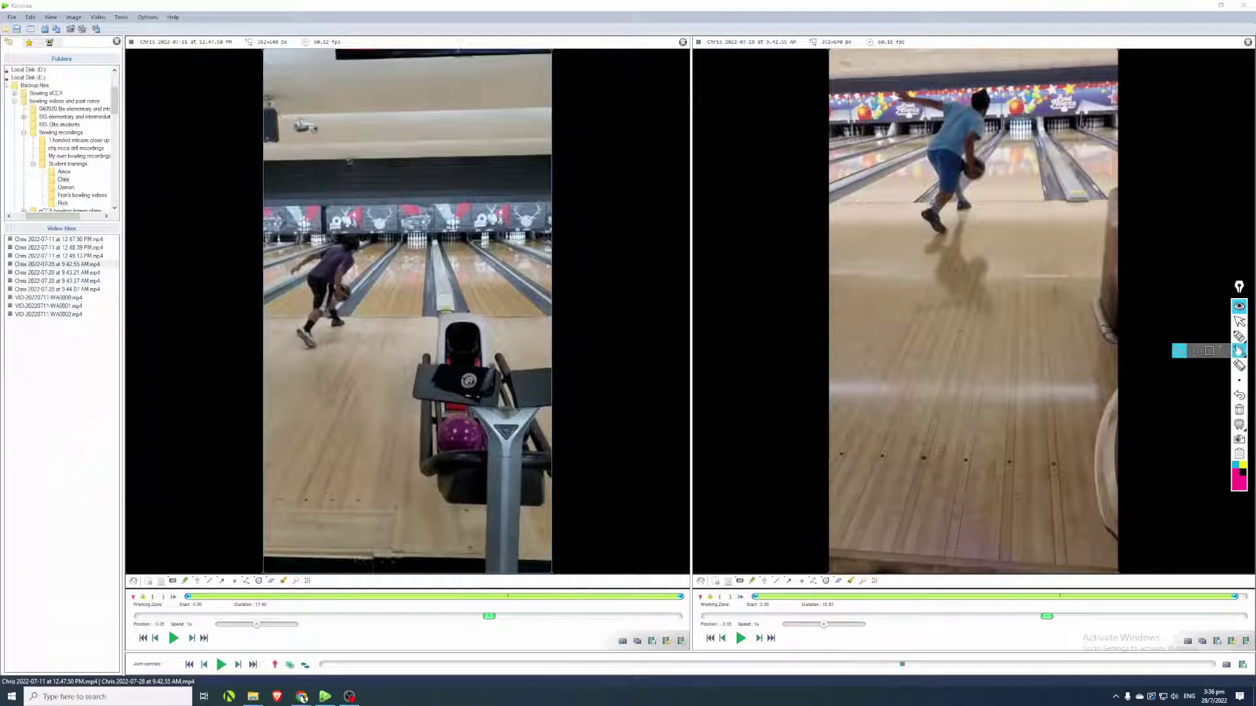
# Trace the right bowler's arm swing arc with a freehand pink stroke.
pyautogui.click(1239, 336)
pyautogui.moveTo(935, 126)
pyautogui.mouseDown()
pyautogui.moveTo(972, 171)
pyautogui.moveTo(1015, 148)
pyautogui.mouseUp()
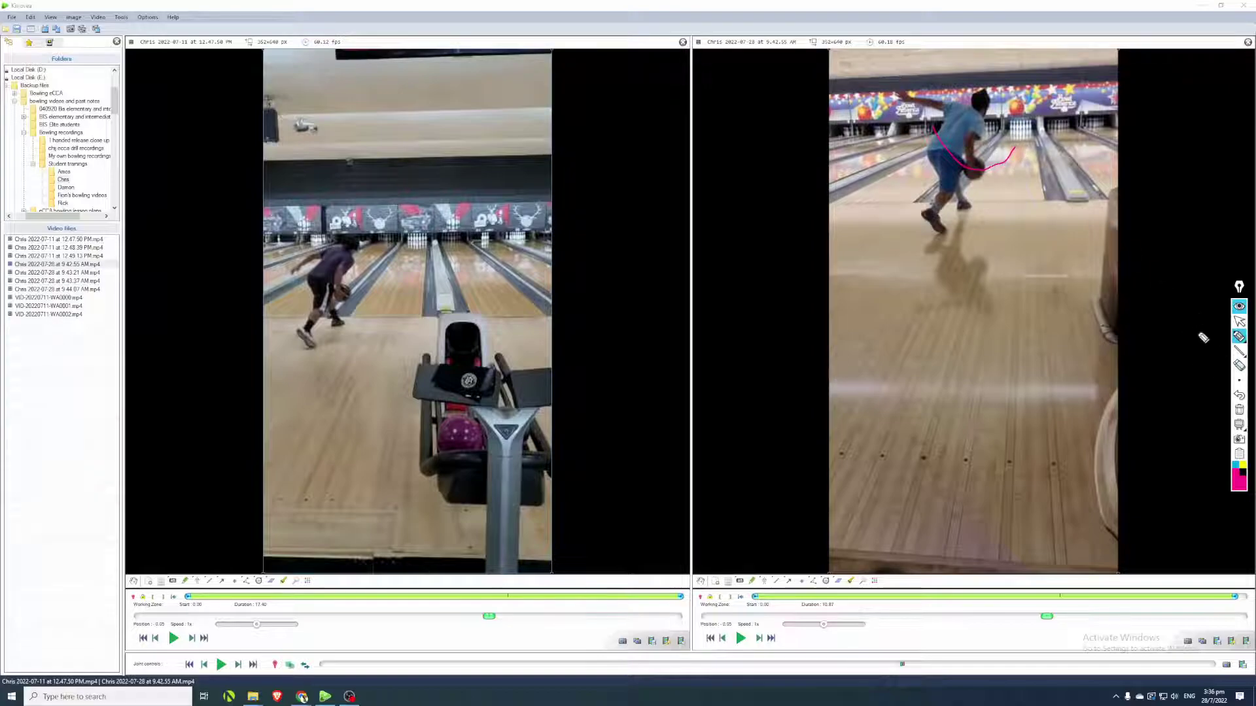
pyautogui.click(1238, 352)
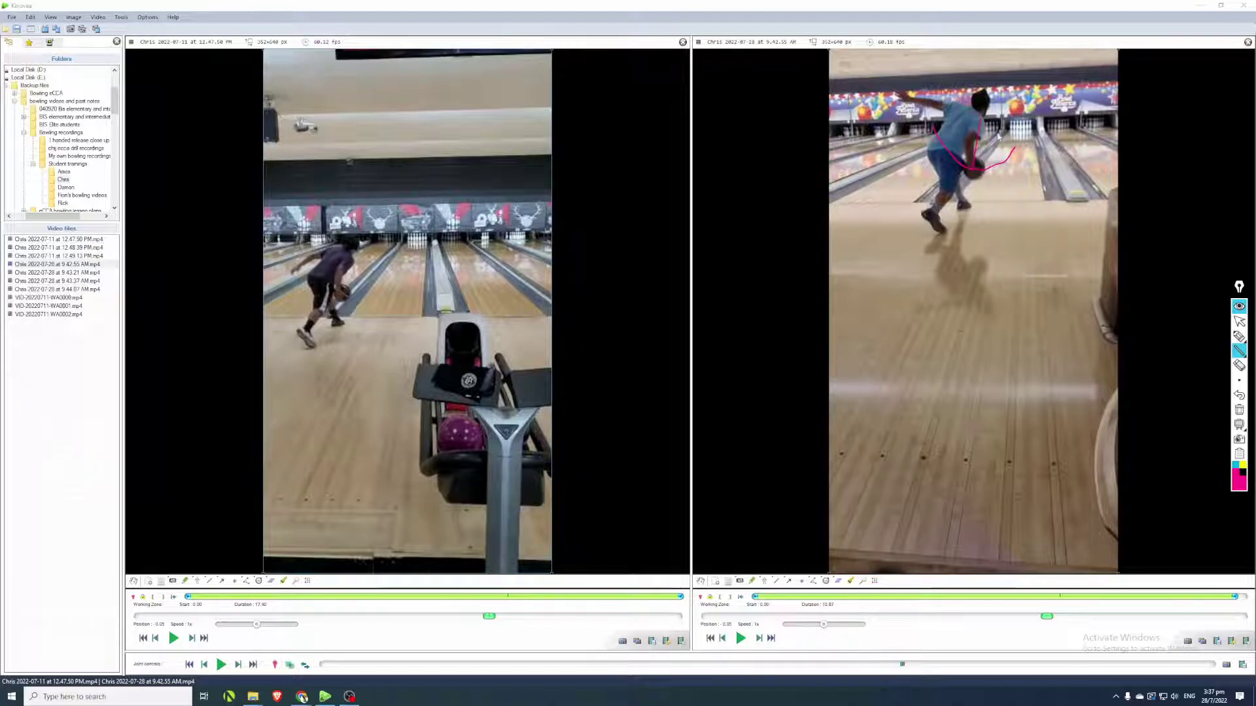
# Clear the drawings so the right video's swing curve is gone.
pyautogui.click(1238, 351)
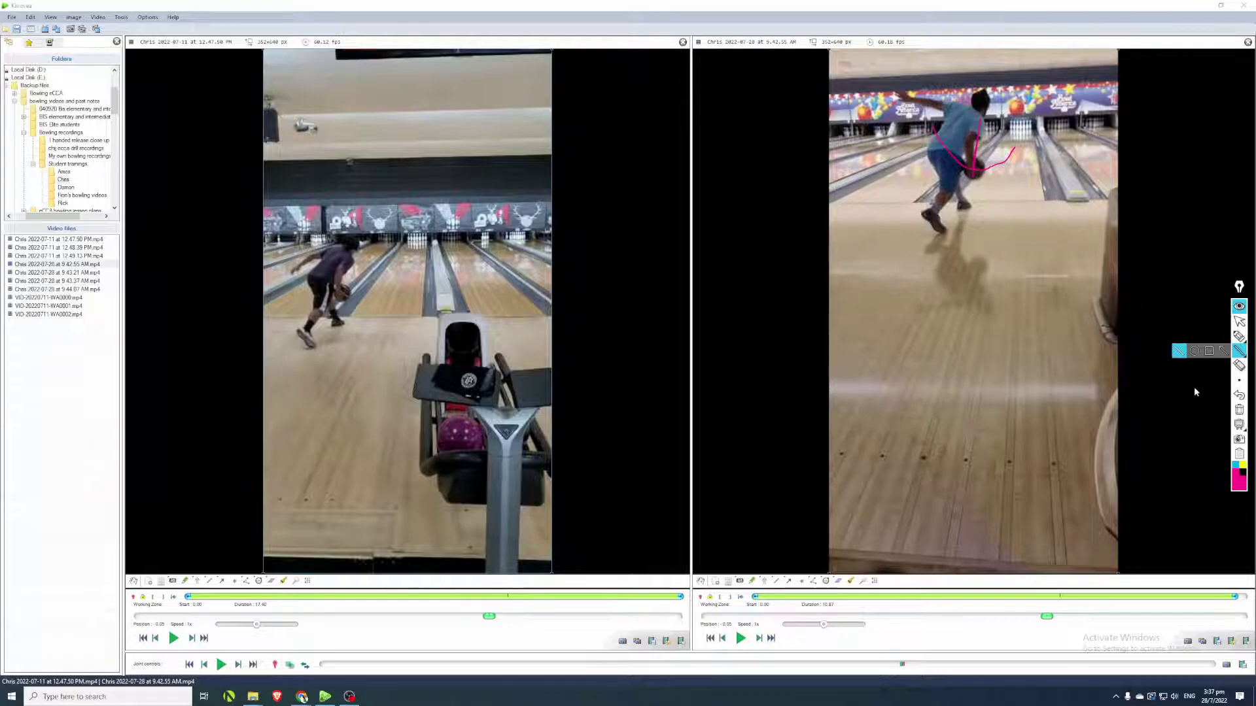
pyautogui.click(1239, 409)
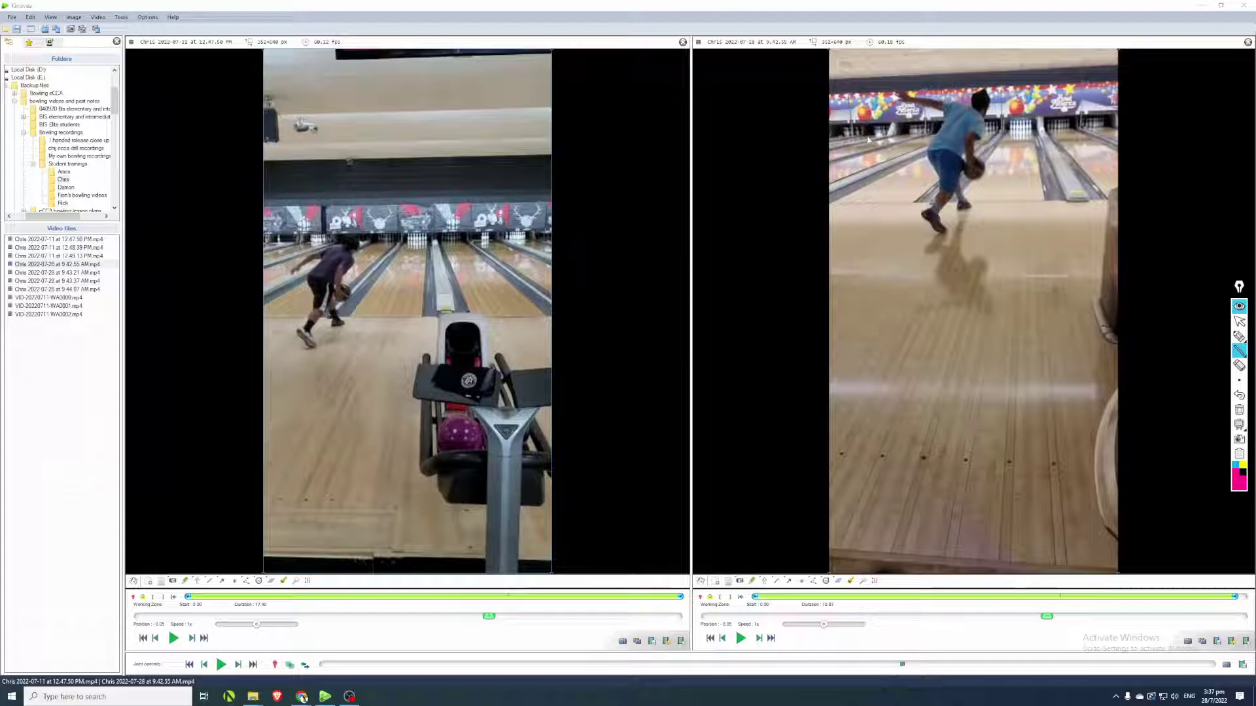